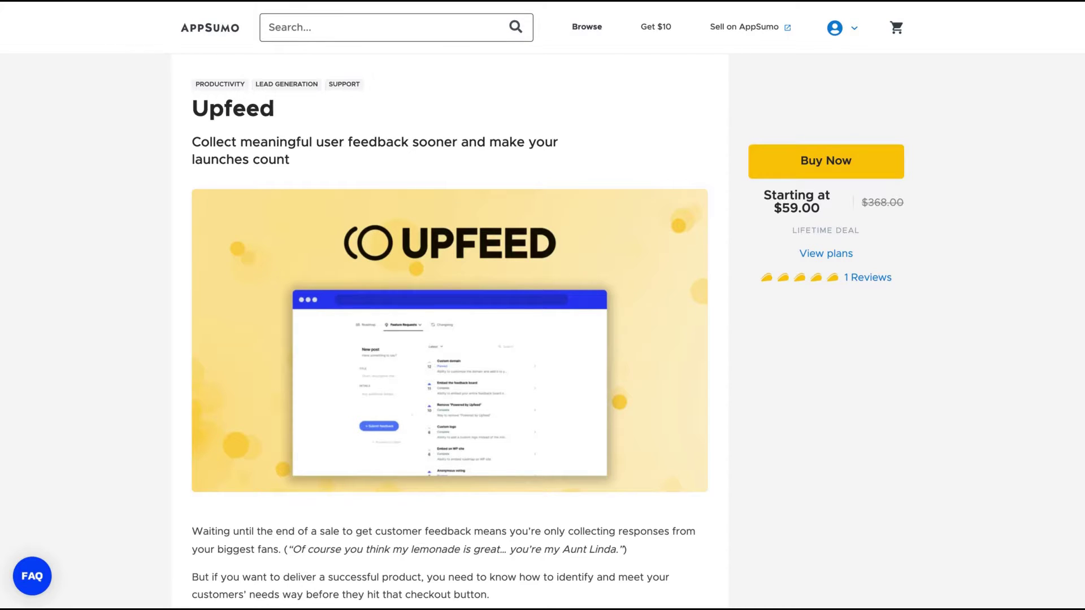
Step: Scroll the AppSumo Upfeed deal page past the TL;DR, video and screenshots to Plans and Features
scroll(603, 376, "down", 5)
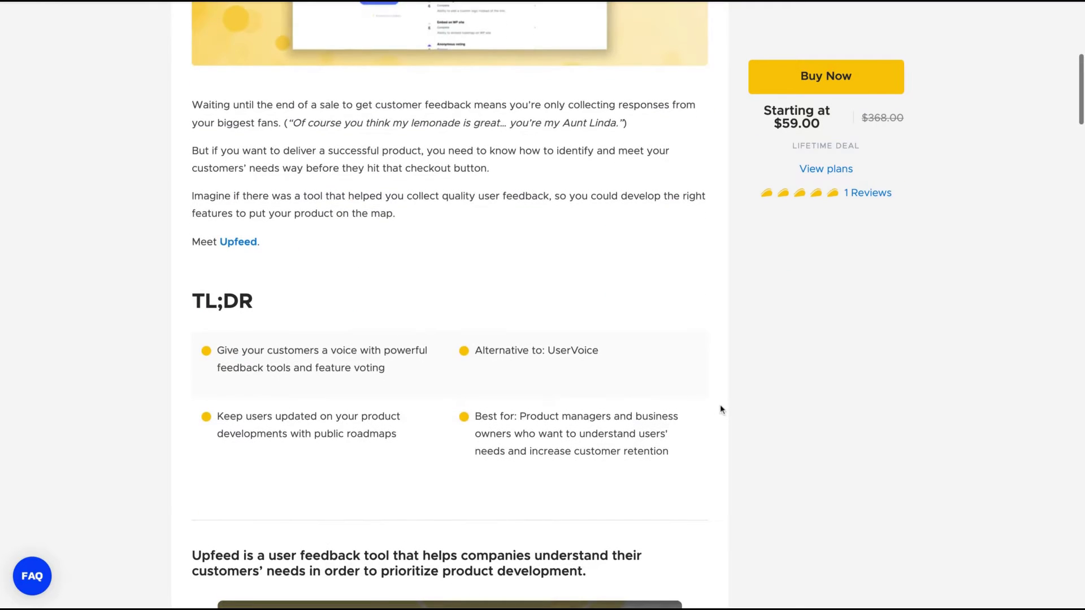
scroll(719, 405, "down", 5)
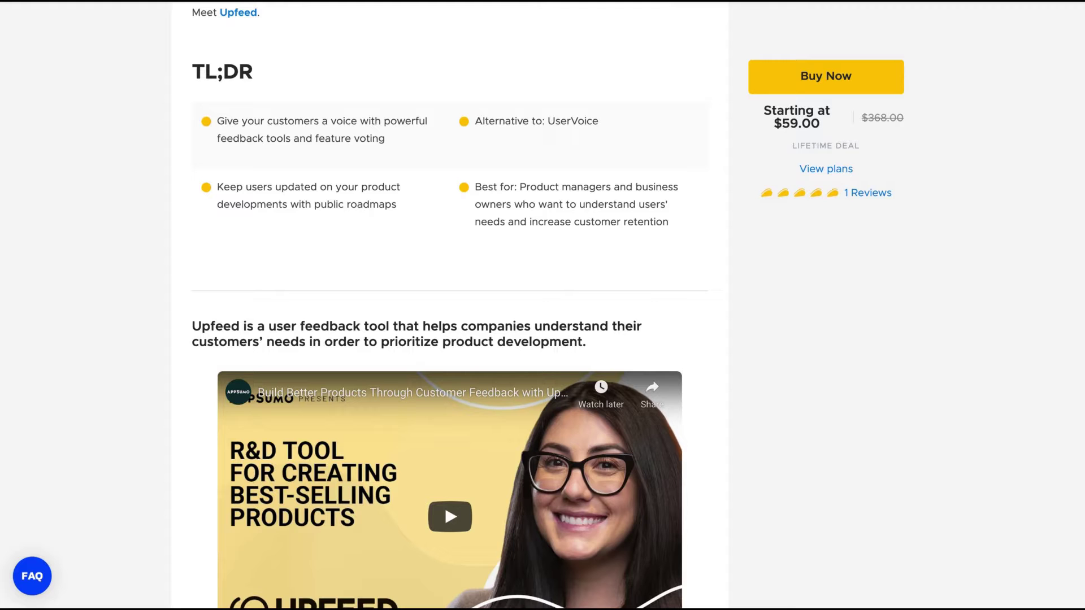
scroll(449, 317, "down", 5)
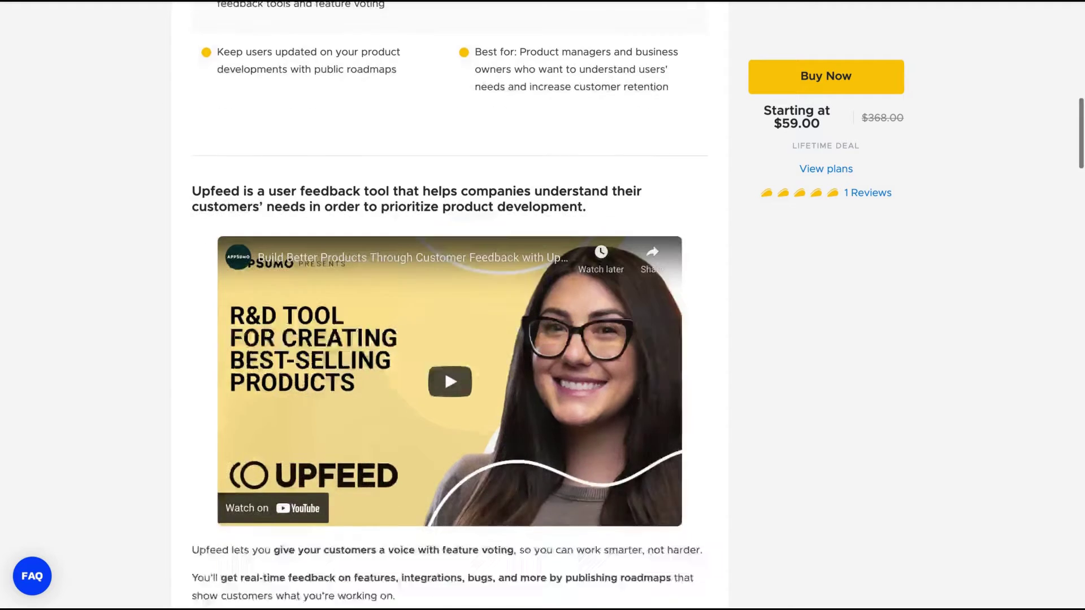
scroll(449, 316, "down", 4)
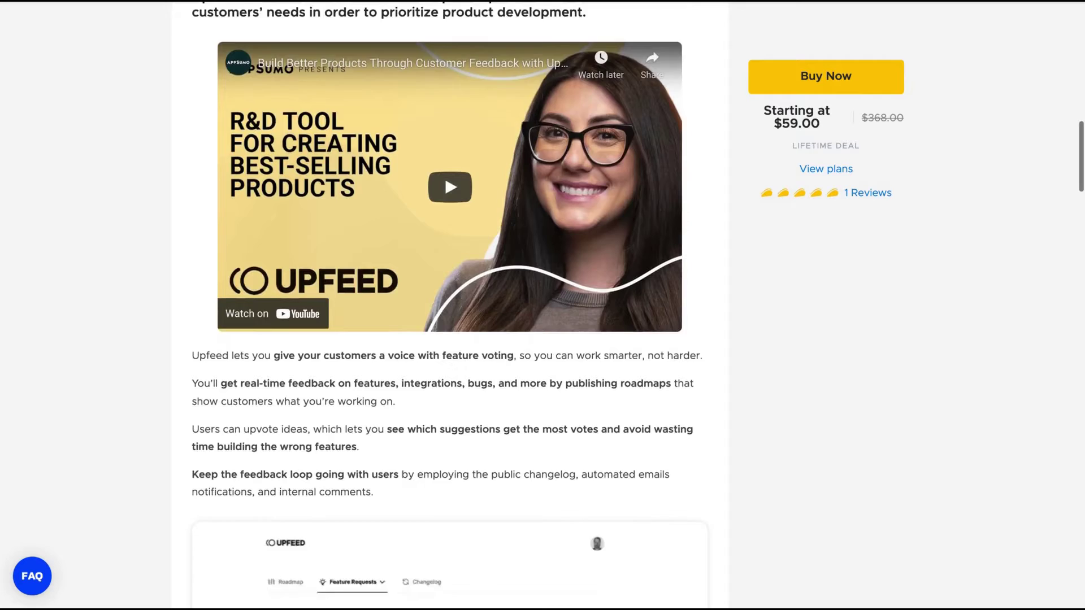
scroll(449, 317, "down", 4)
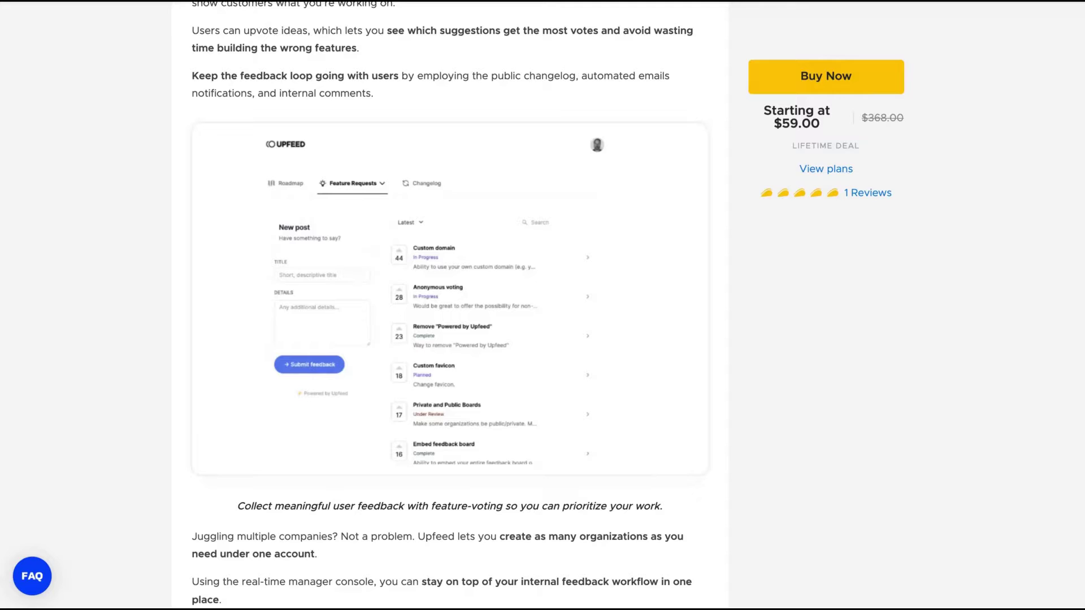
scroll(449, 316, "down", 10)
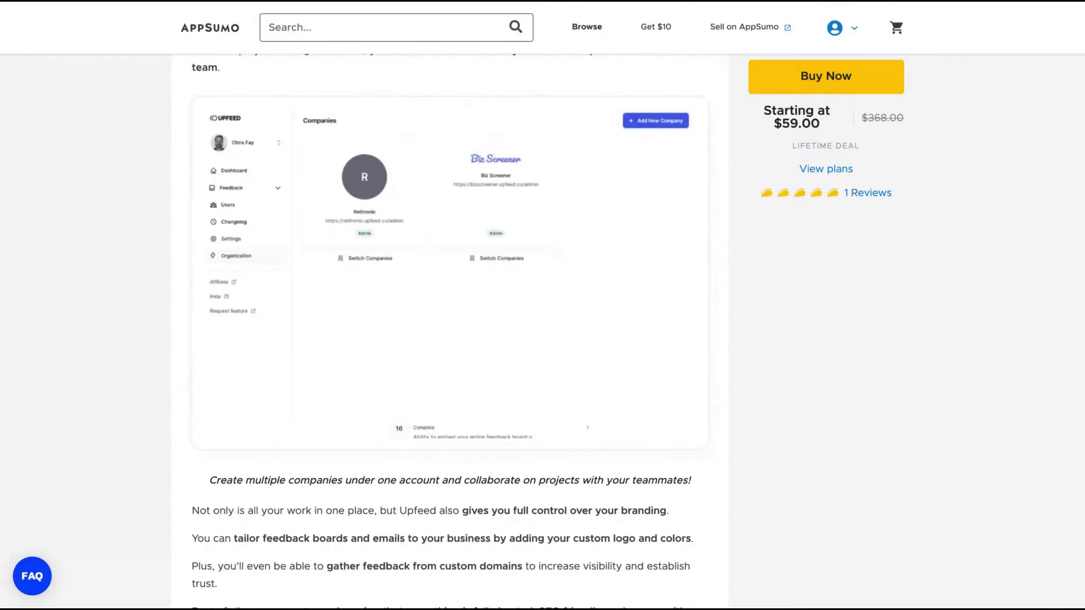
scroll(449, 316, "down", 20)
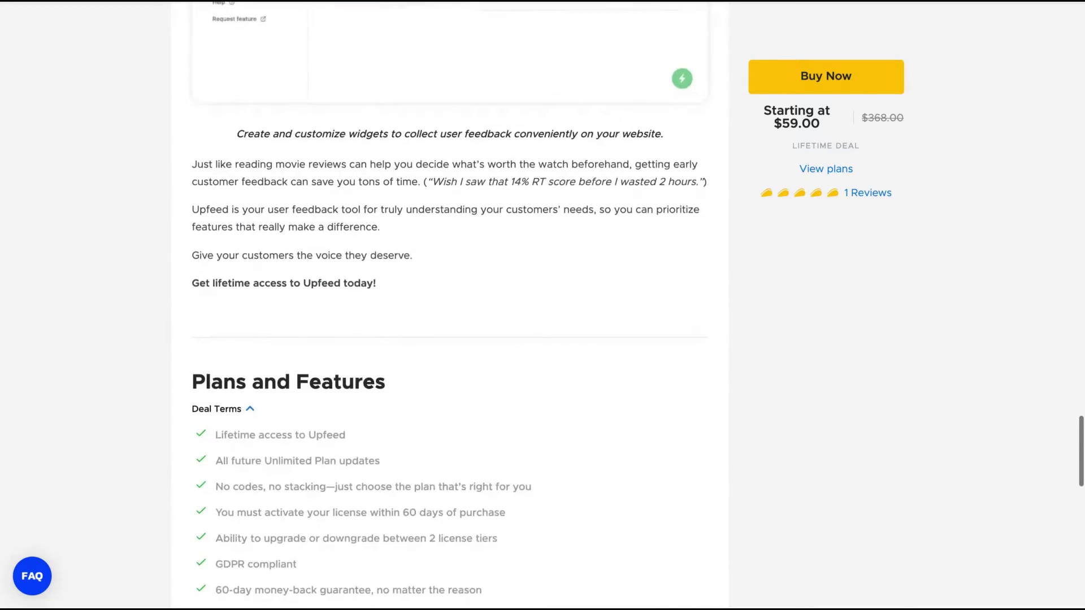
Step: Scroll to compare License Tier 1 ($59, 5 boards) with License Tier 2 ($99, unlimited boards)
scroll(449, 316, "down", 3)
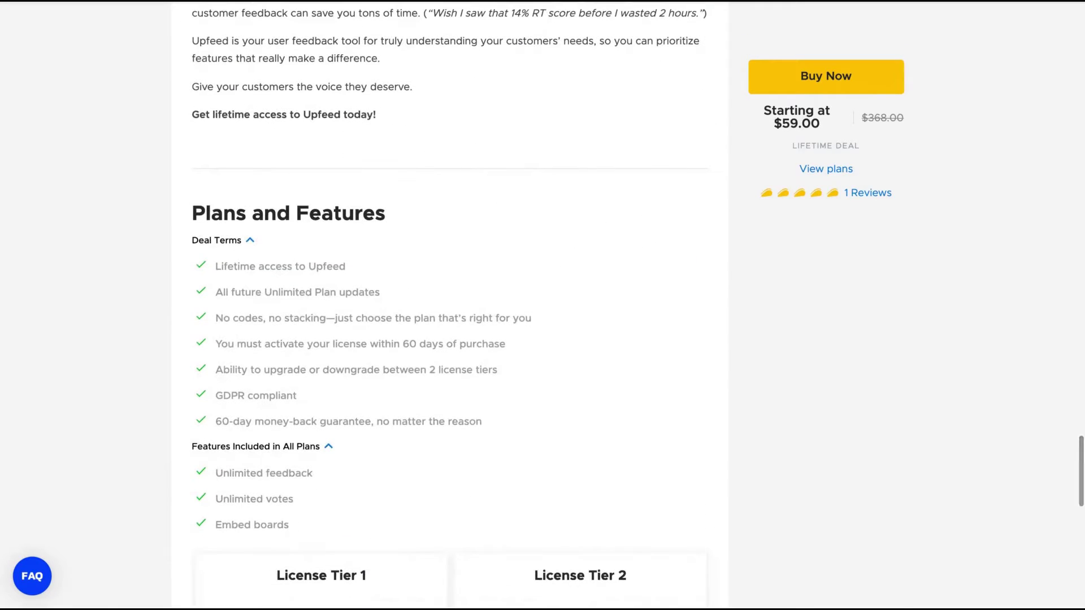
scroll(449, 316, "down", 3)
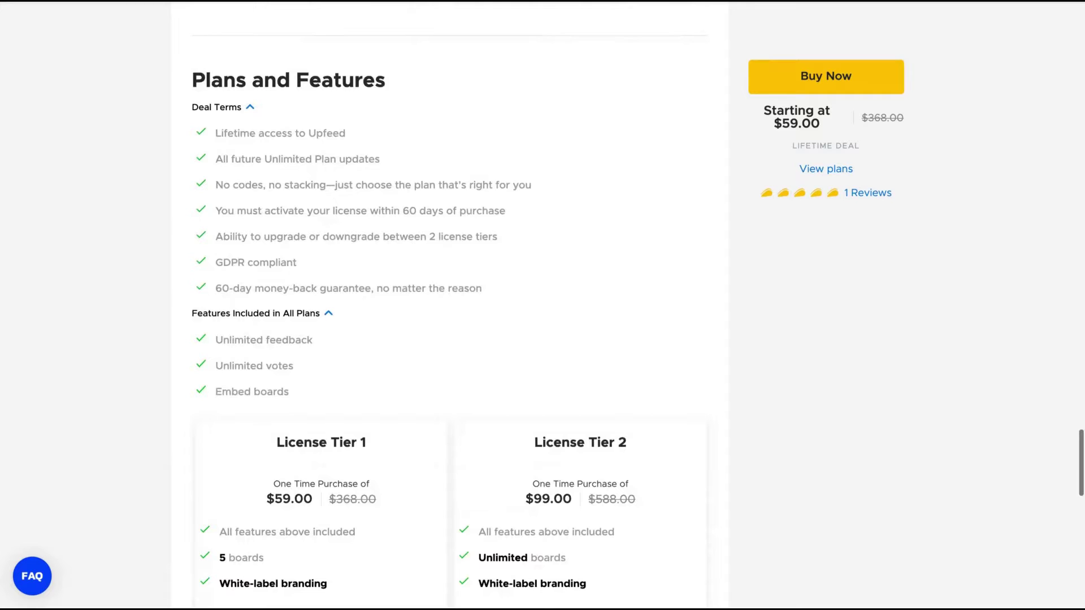
scroll(449, 316, "down", 2)
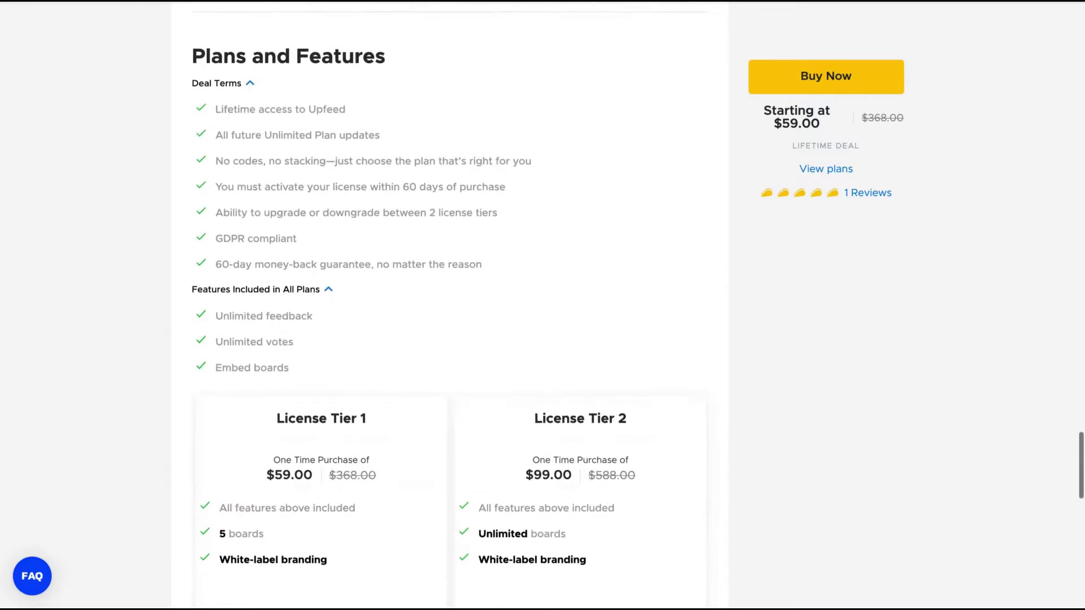
scroll(449, 316, "up", 2)
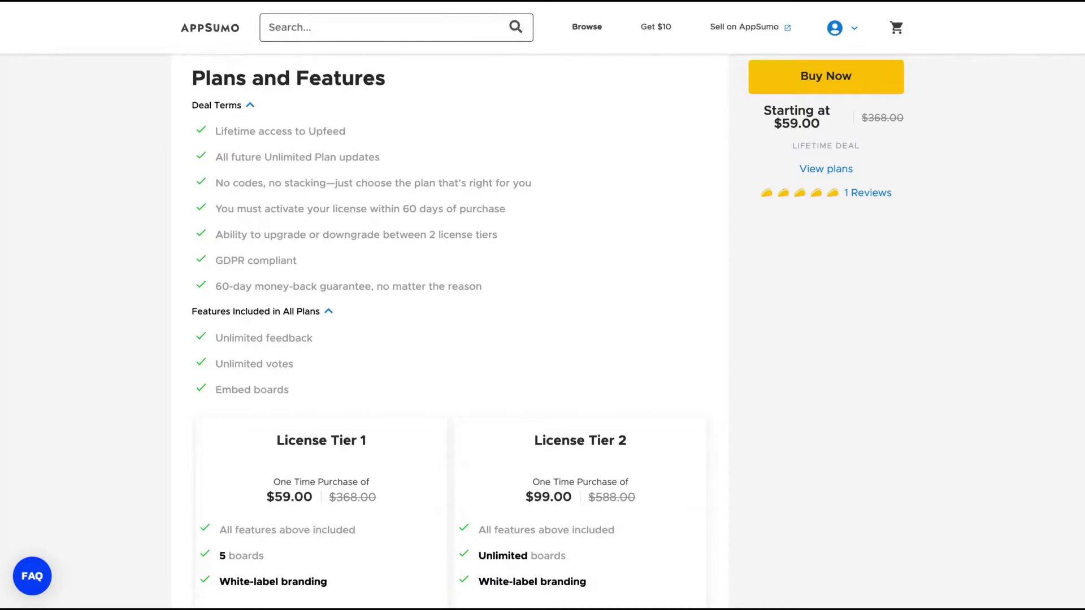
scroll(449, 316, "down", 3)
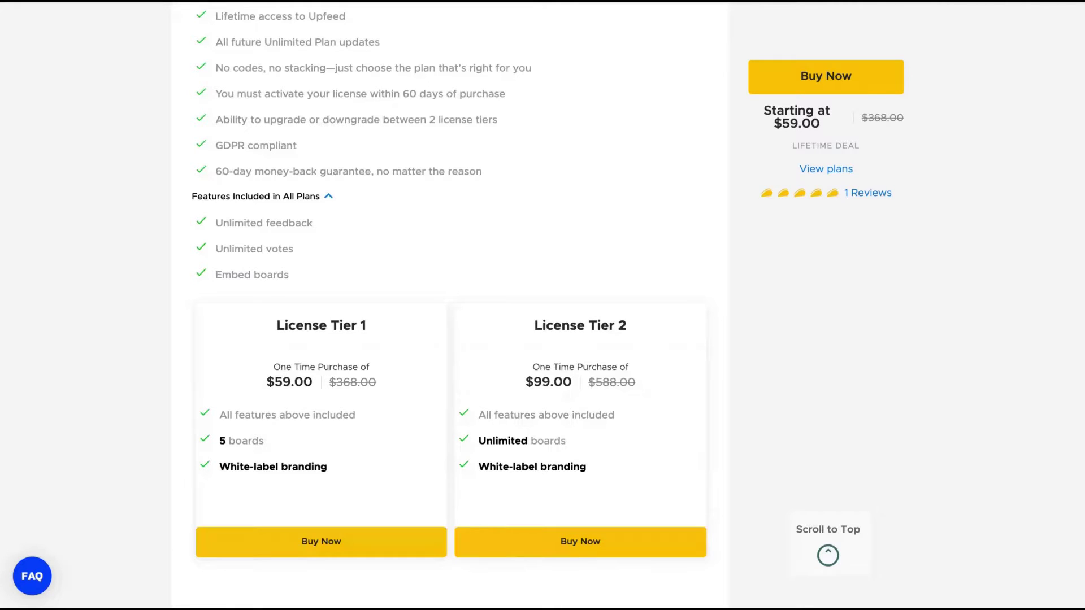
scroll(542, 305, "down", 1)
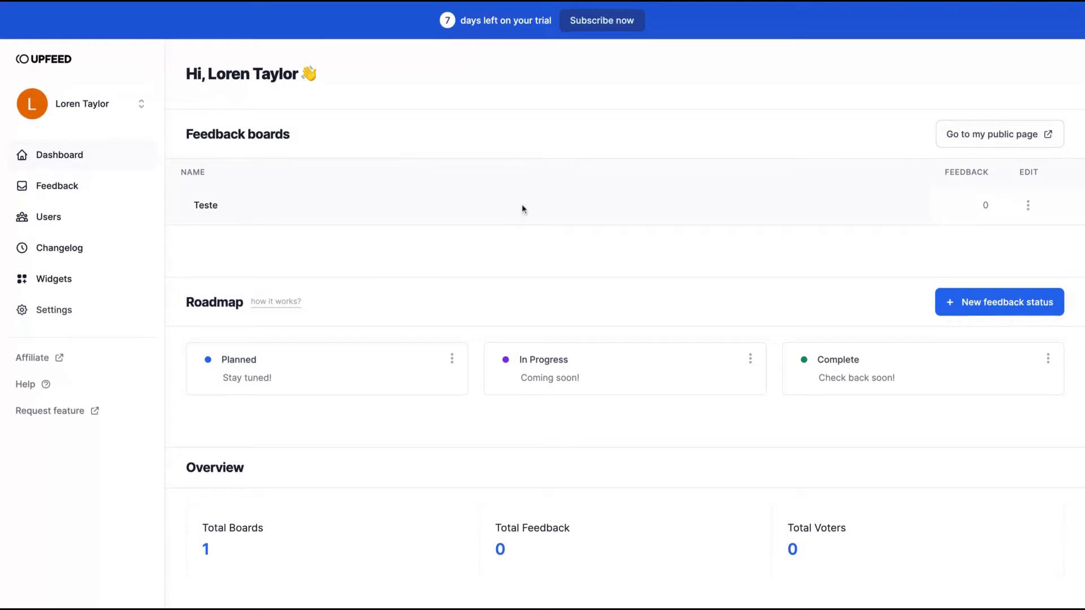
Step: Scroll the Upfeed dashboard to see the Teste board, roadmap statuses and Overview totals
scroll(521, 206, "down", 1)
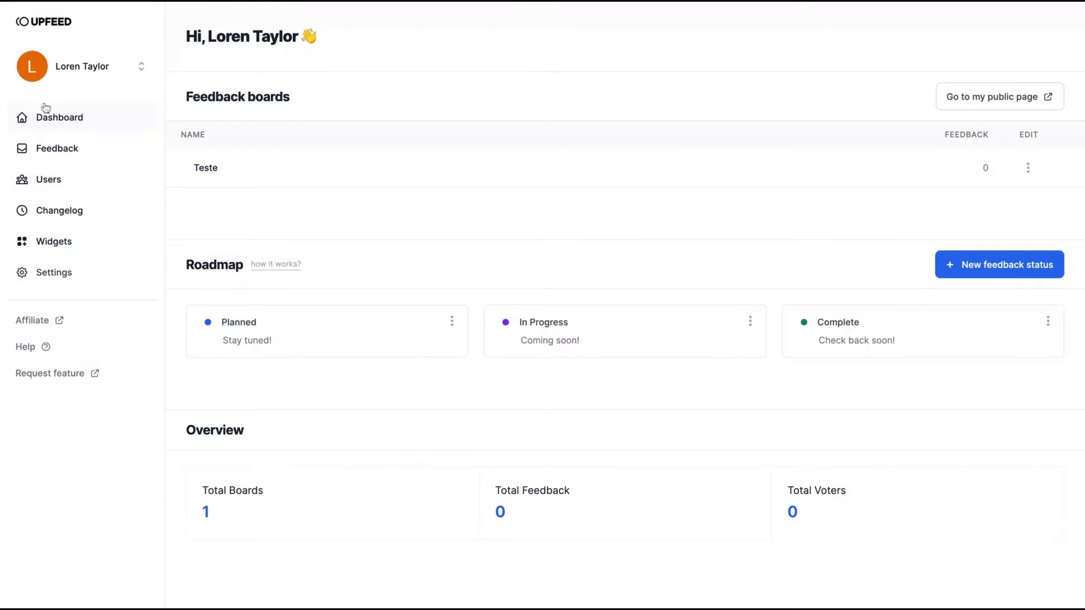
Step: Create a feedback post titled 'Title 1' with details 'Add some details.' on Teste
left_click(62, 149)
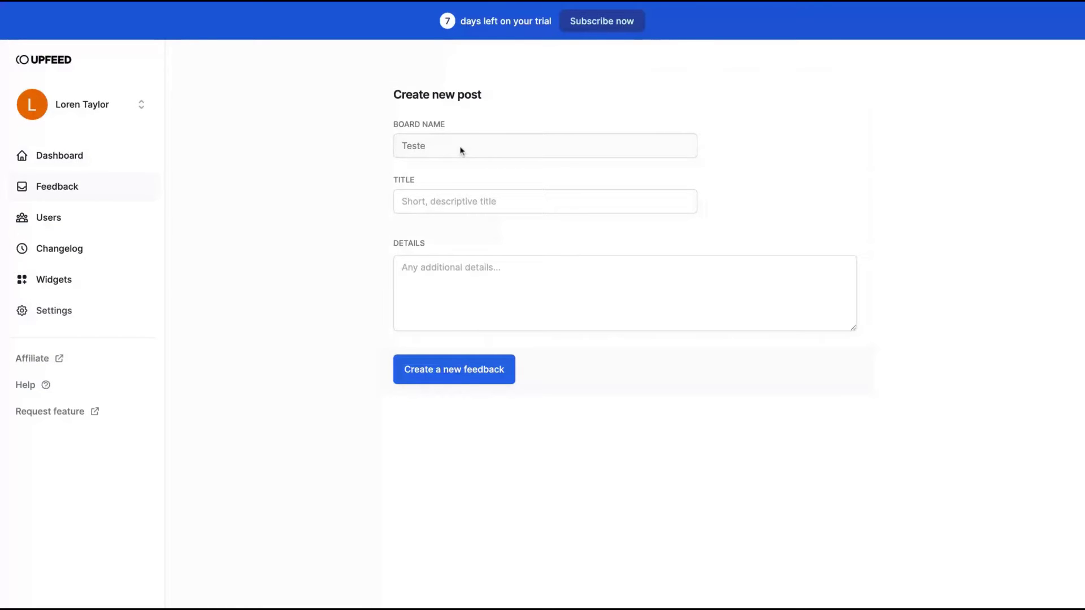
left_click(430, 202)
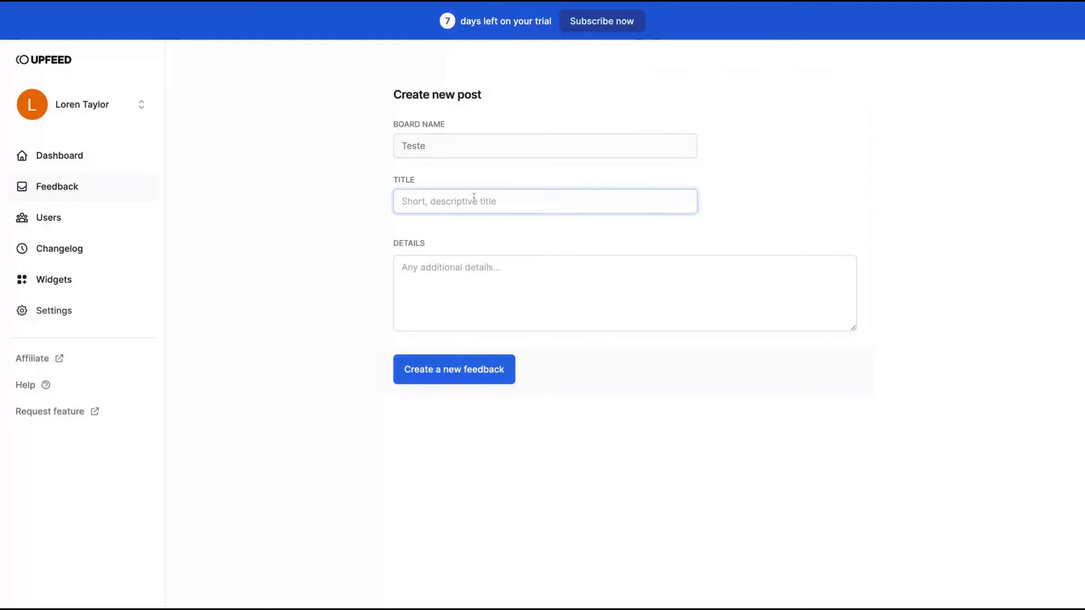
type("Title 1")
left_click(471, 267)
type("Ad")
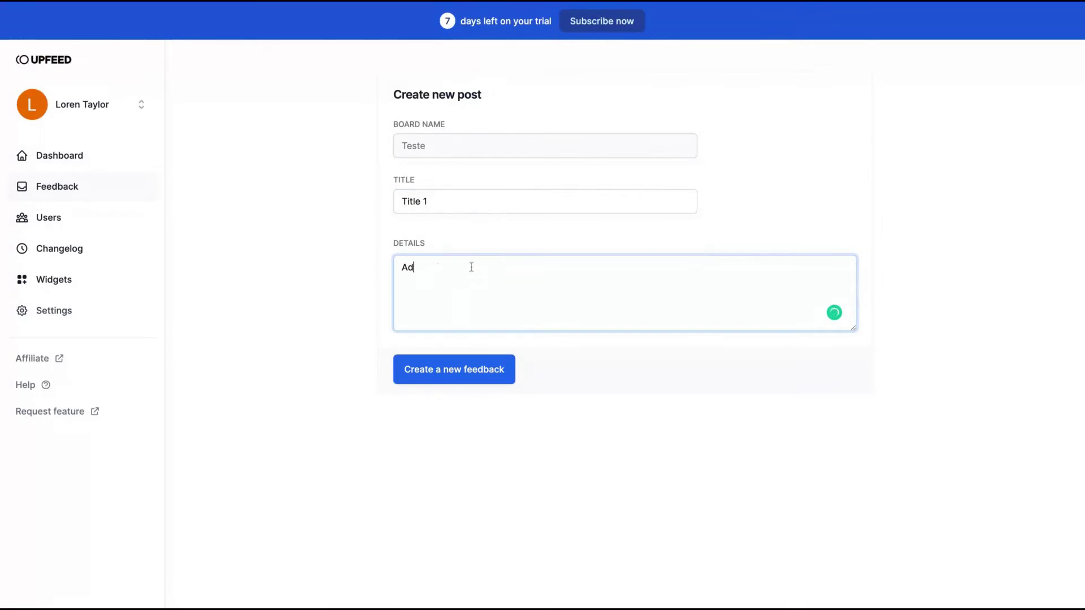
type("d some details.")
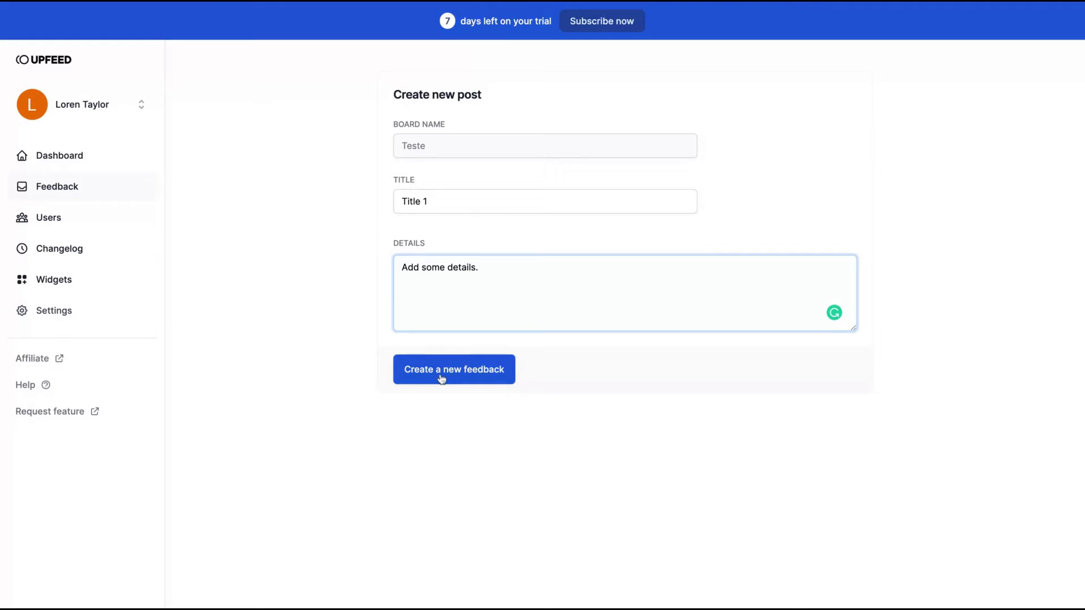
left_click(441, 378)
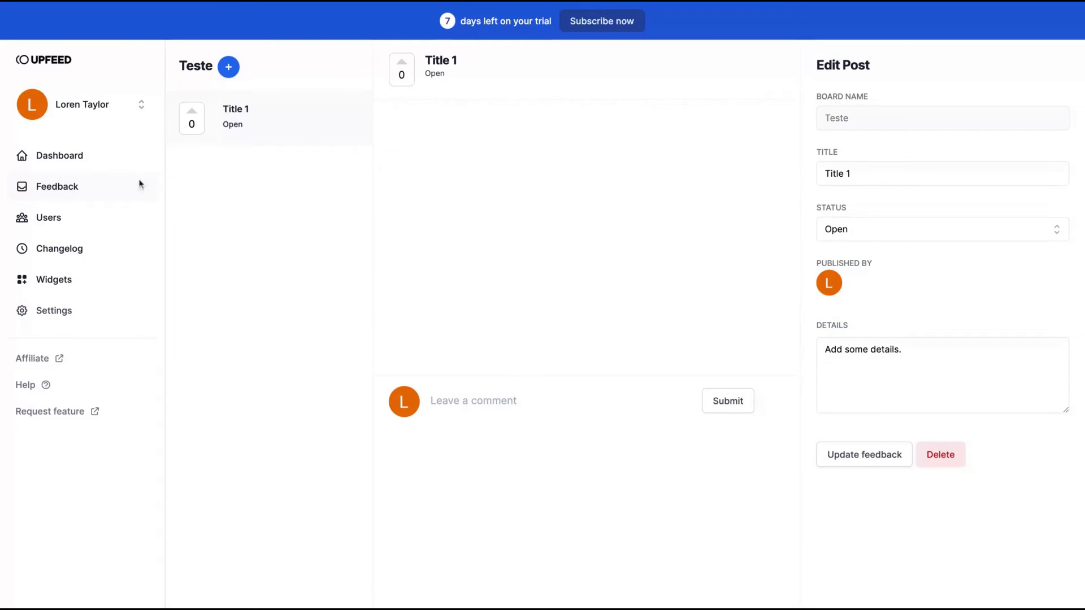
Step: Check the Users list, then go to the Changelog page's new-entry form
left_click(49, 217)
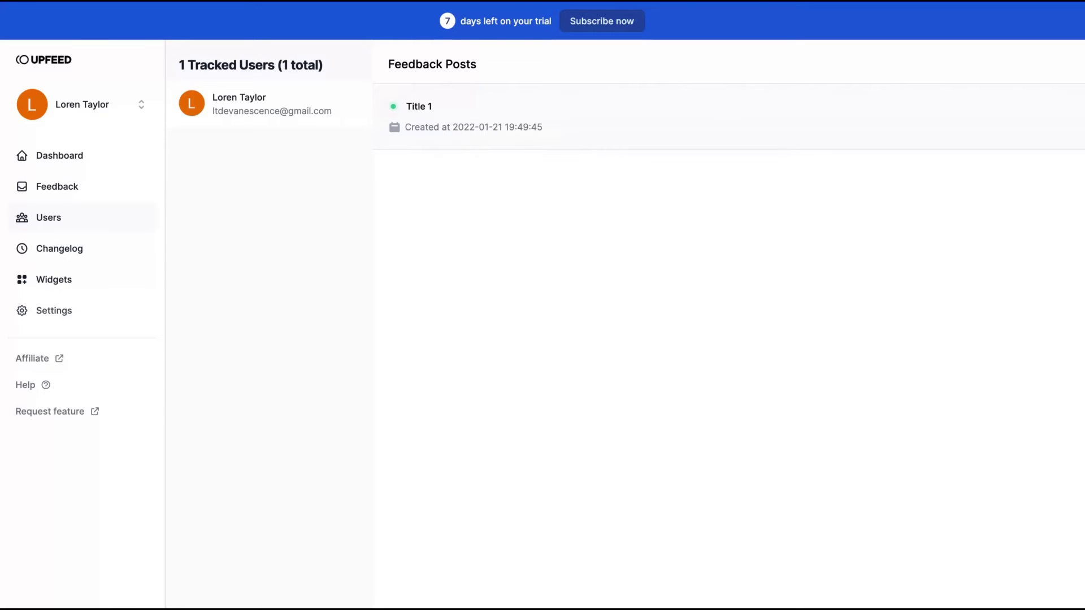
left_click(59, 249)
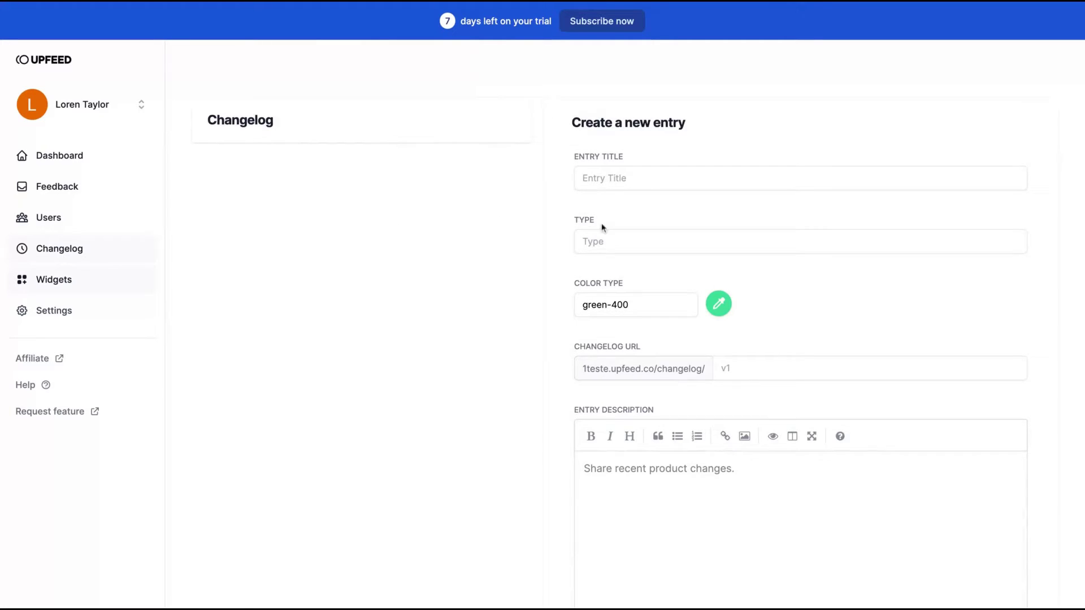
Step: Set the changelog entry colour to yellow-600
scroll(601, 223, "down", 1)
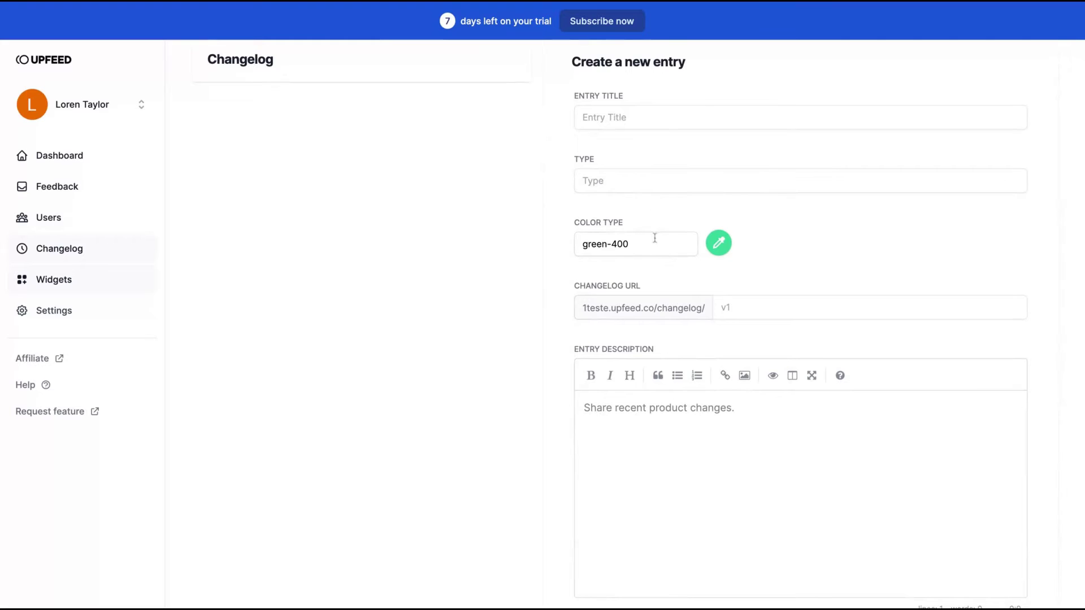
left_click(718, 243)
left_click(673, 351)
left_click(660, 183)
Step: Enter title 'New update', type 'Video improvement' and description 'We finallly laucnhed our new update.'
left_click(666, 118)
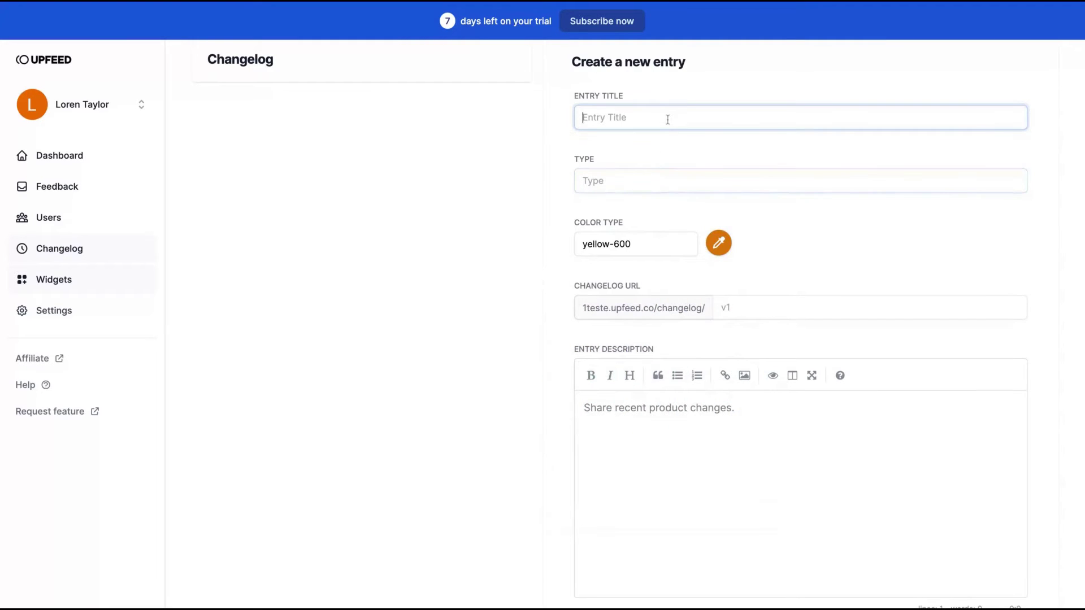
type("New update")
left_click(638, 186)
type("Video improvement")
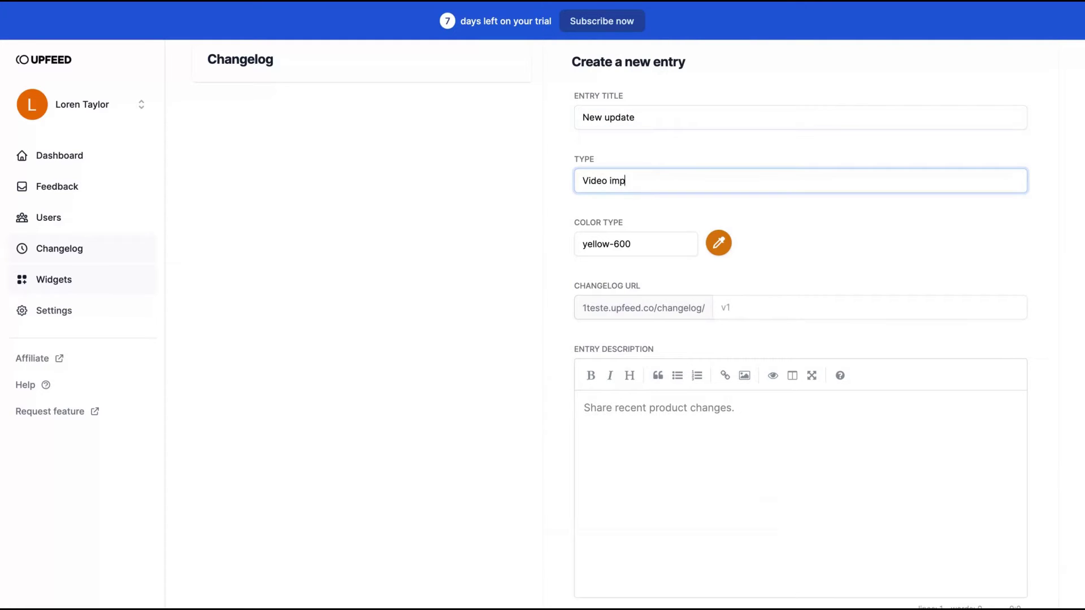
left_click(593, 473)
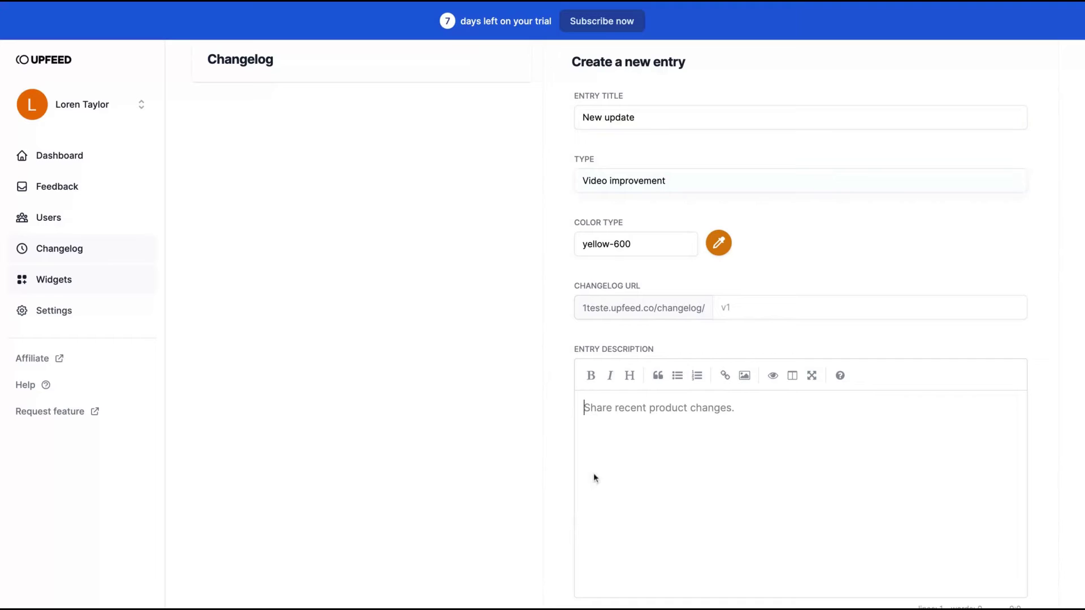
type("We finalll")
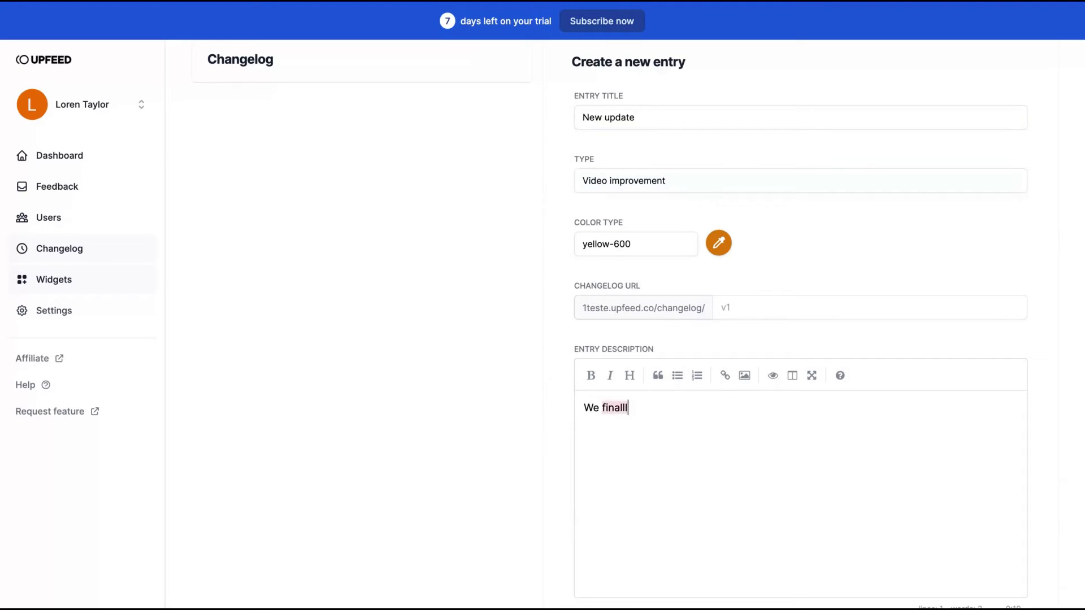
type("y laucnhed our new update.")
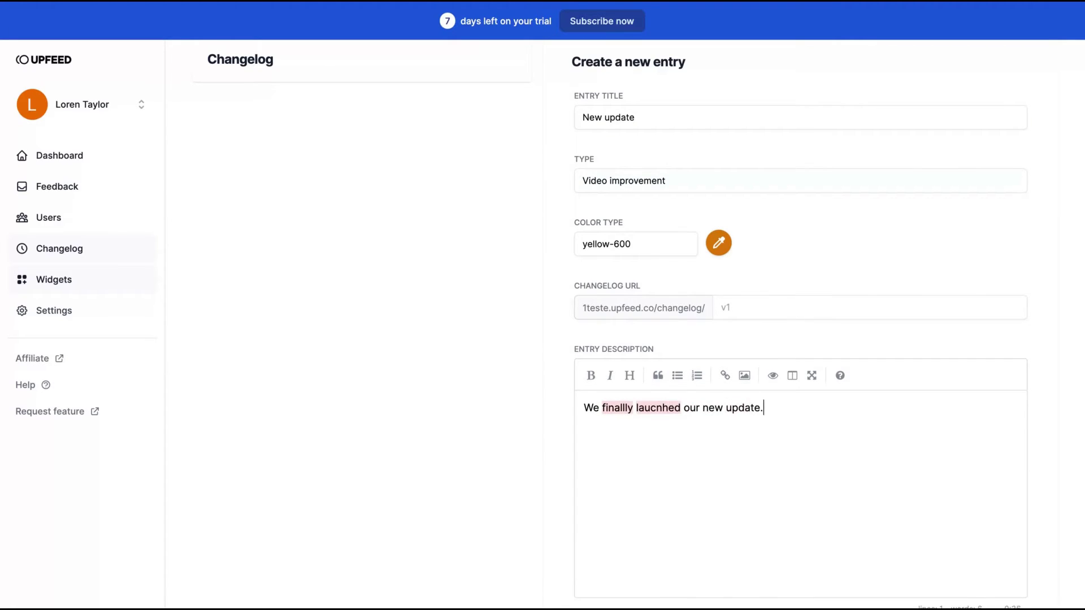
Step: Add 'dsds' to the form and publish the changelog entry
scroll(538, 504, "down", 3)
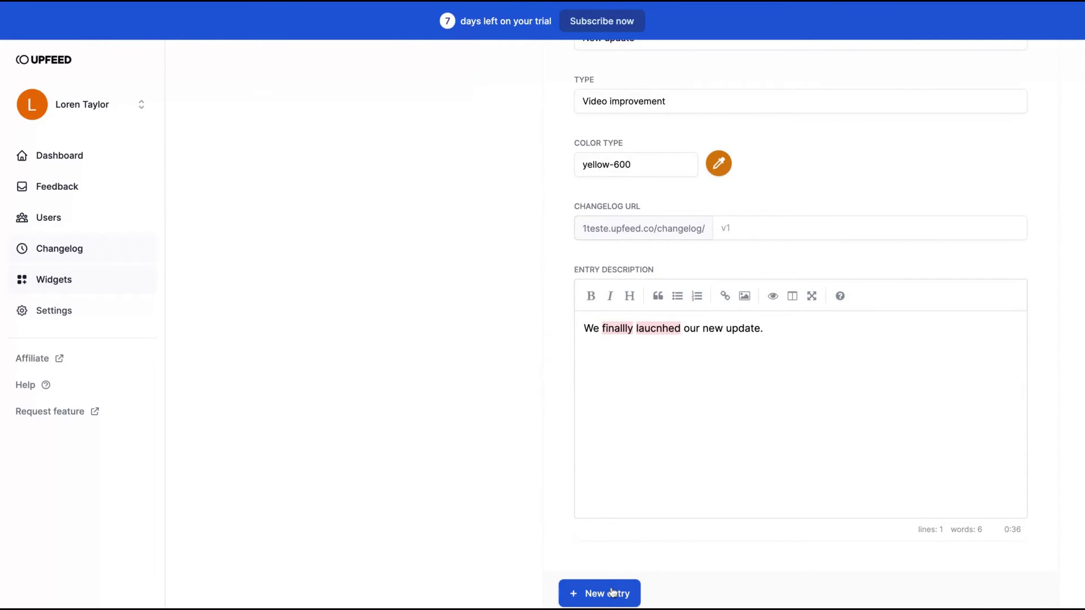
type("dsds")
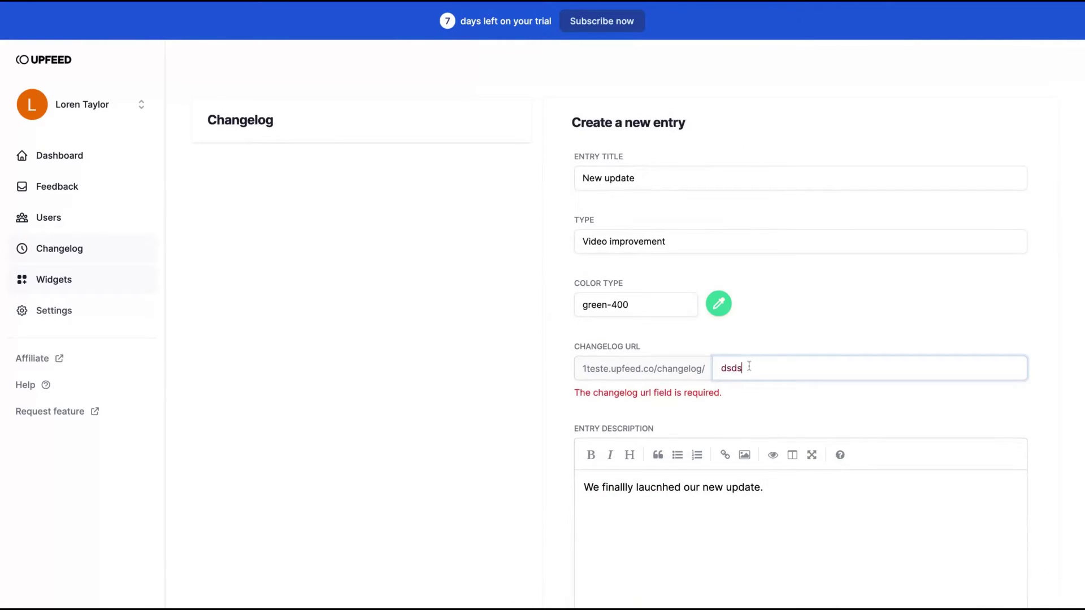
scroll(673, 484, "down", 3)
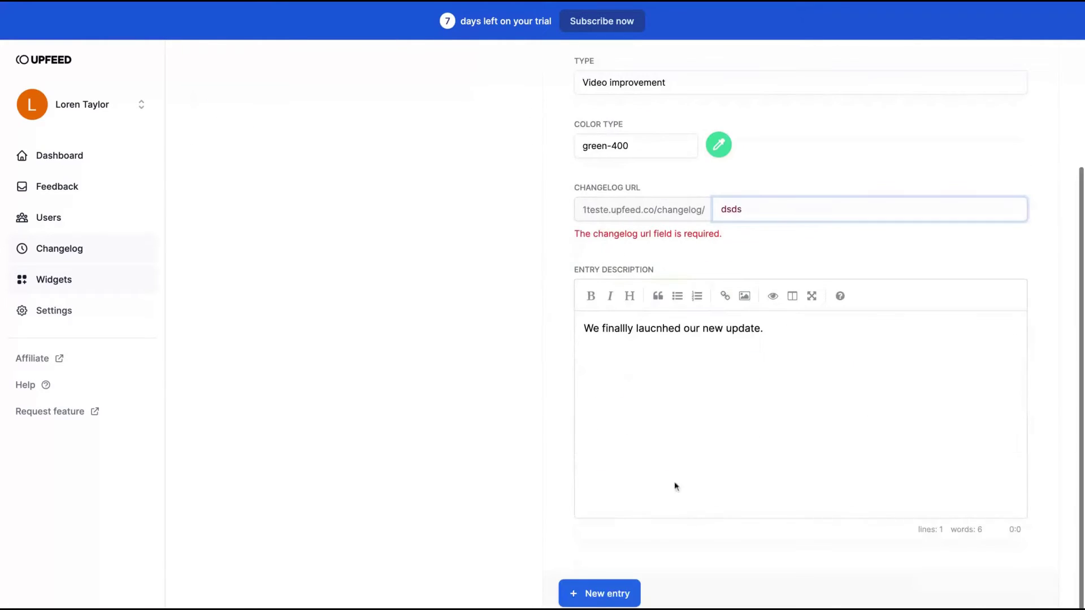
left_click(609, 602)
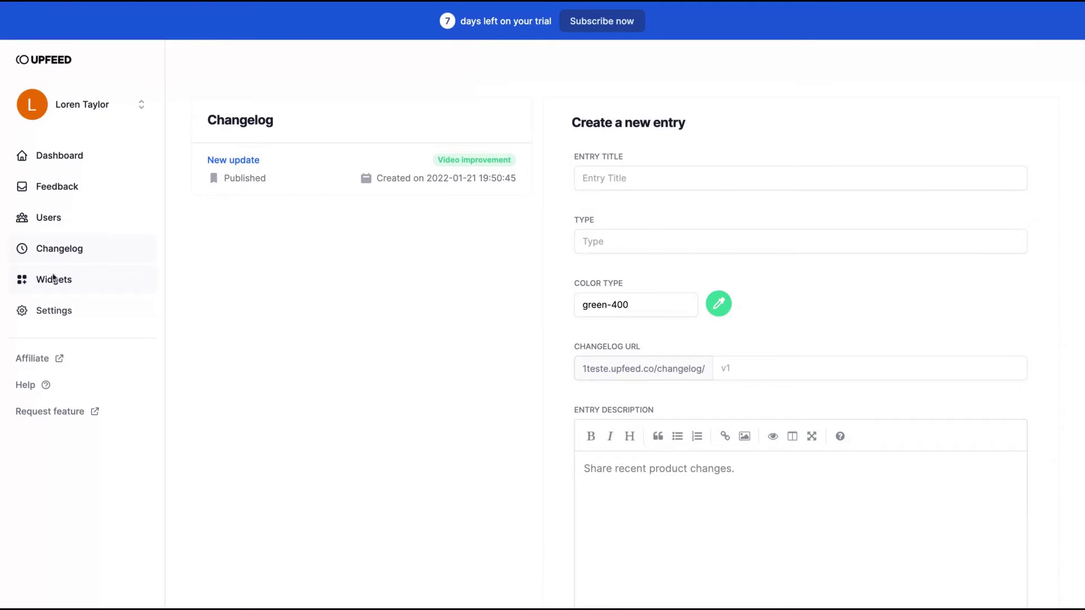
Step: Review the Account, Company, Domain, Package and Integrations settings, then go to Widgets
left_click(83, 315)
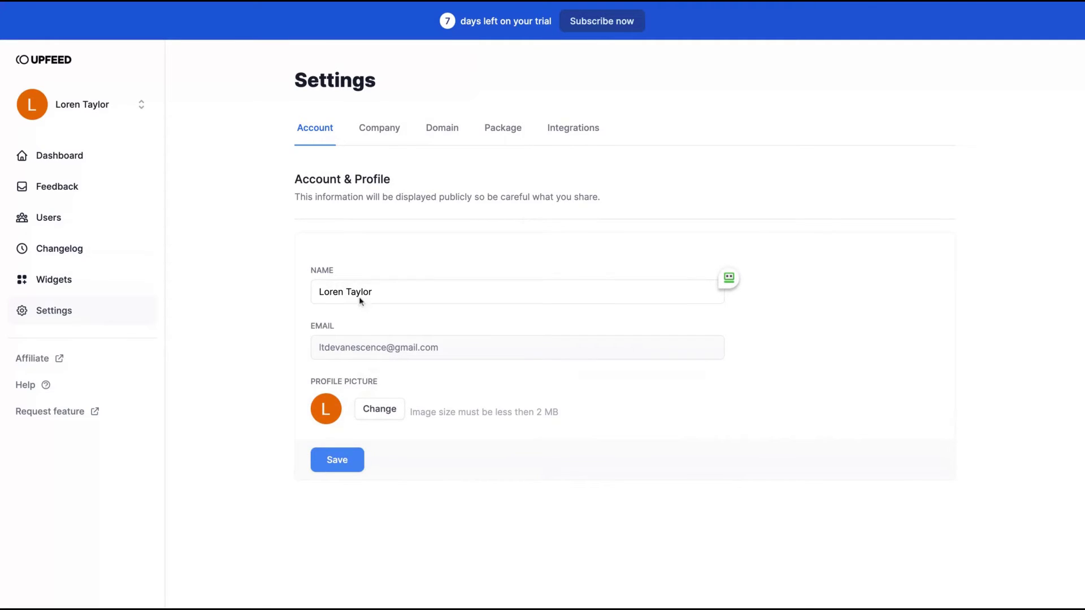
left_click(380, 138)
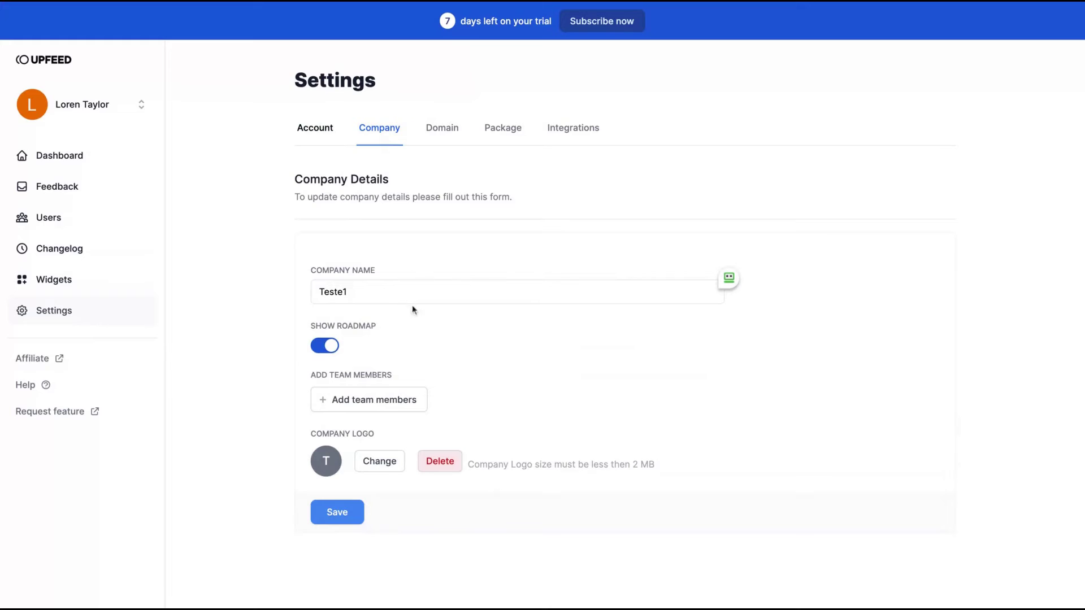
scroll(411, 302, "down", 1)
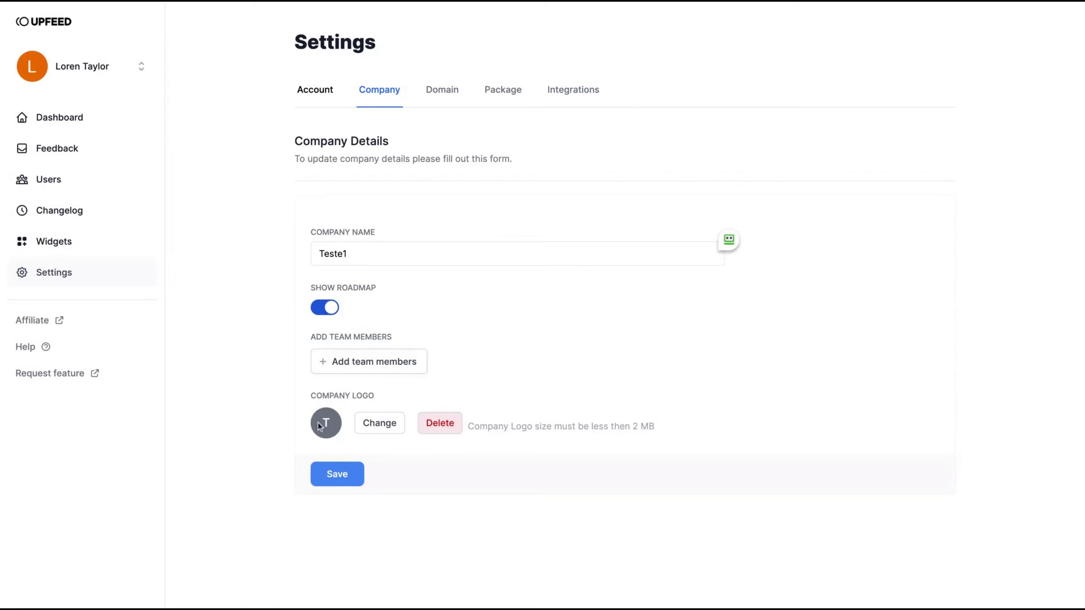
left_click(454, 105)
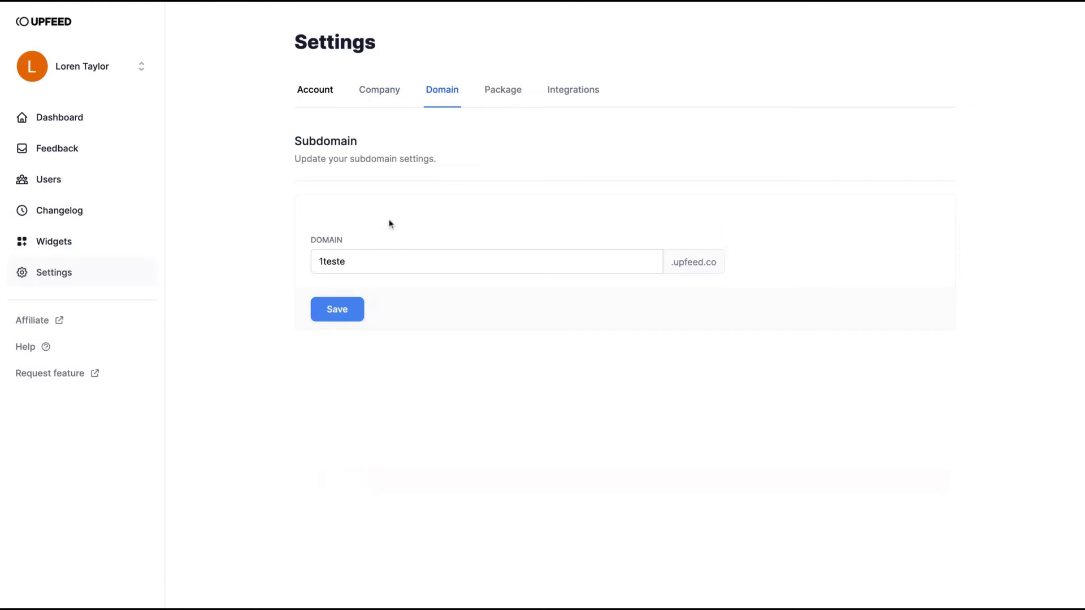
left_click(517, 102)
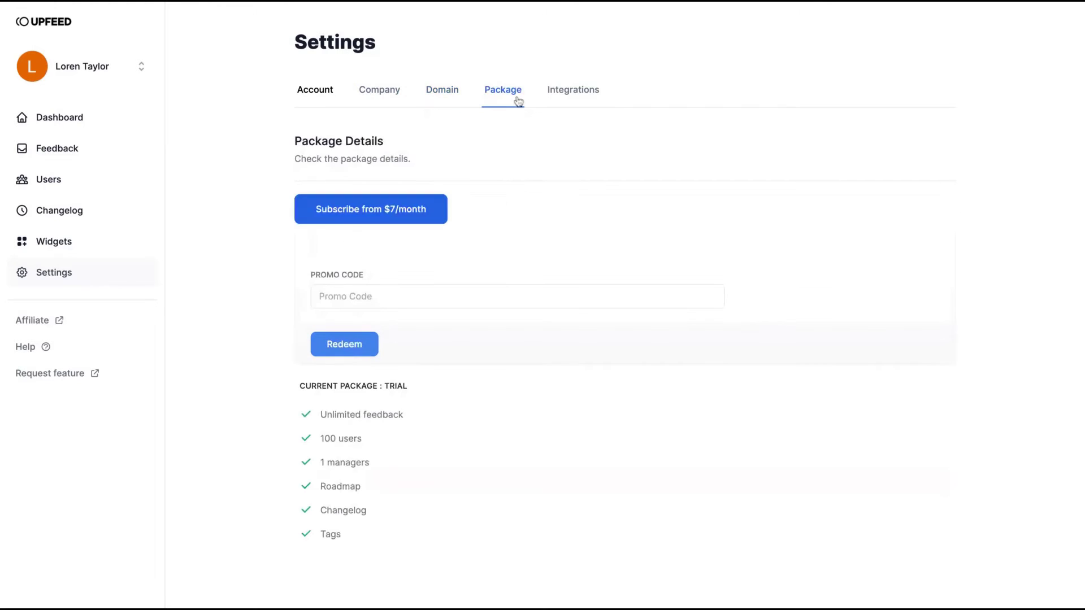
left_click(587, 95)
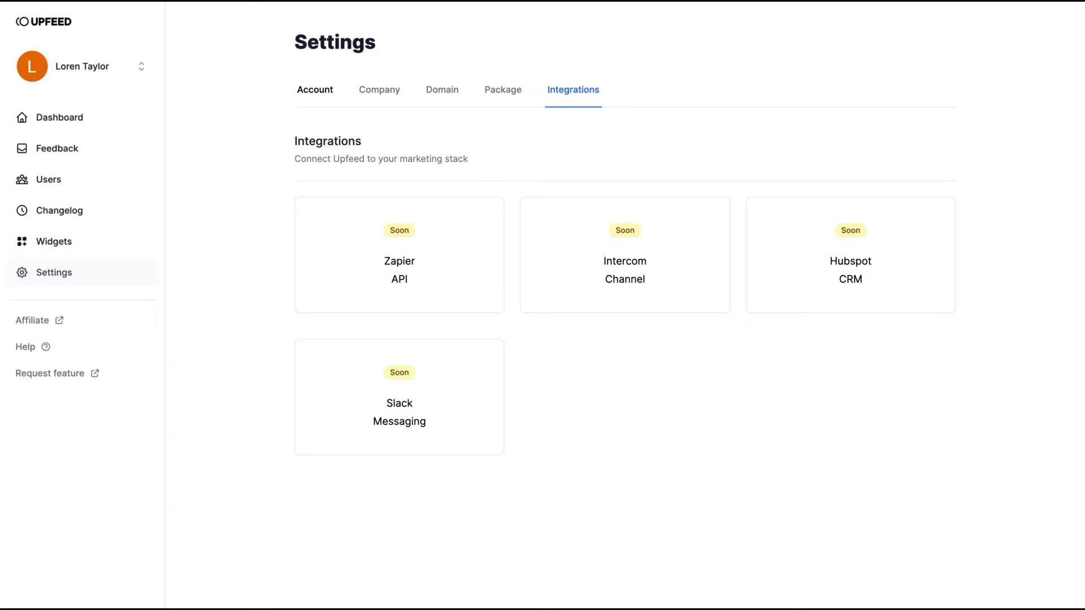
left_click(94, 249)
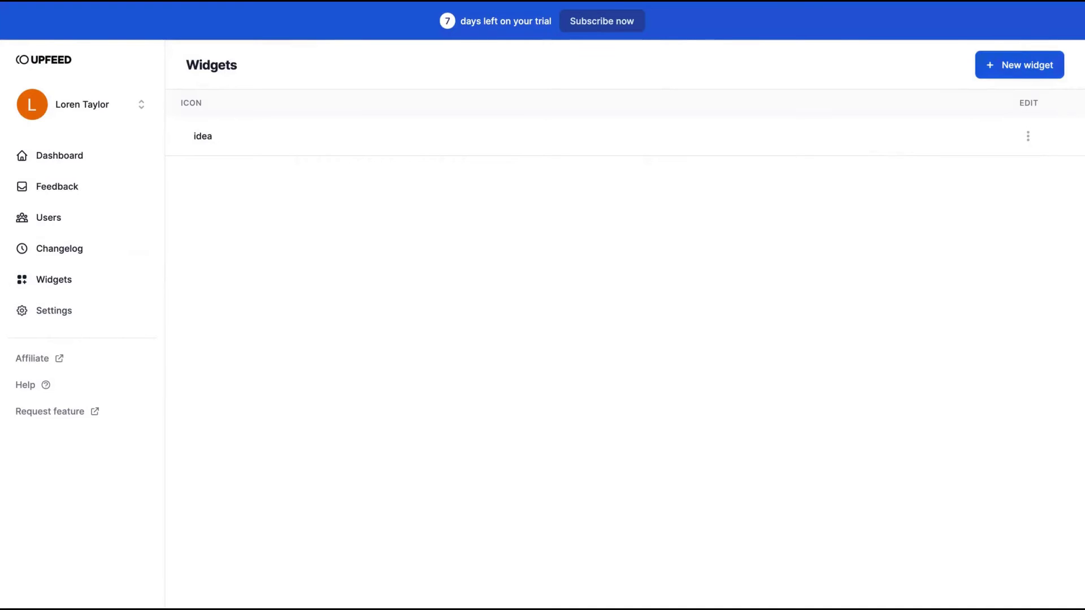
Step: Save a new widget with Roadmap icon, Bottom right position and colour #1D4ED8
left_click(1028, 66)
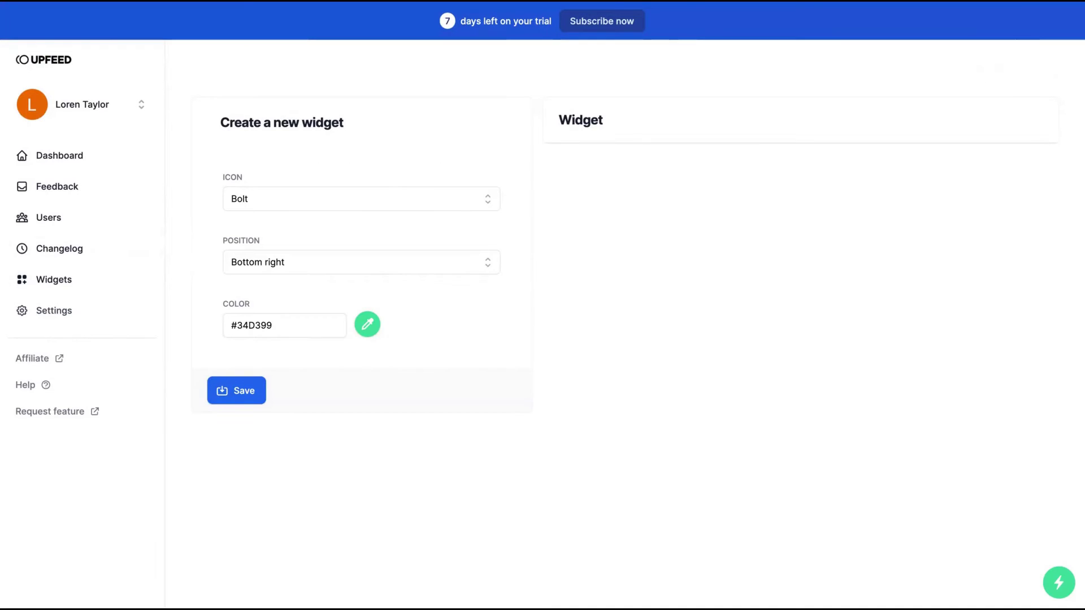
left_click(376, 194)
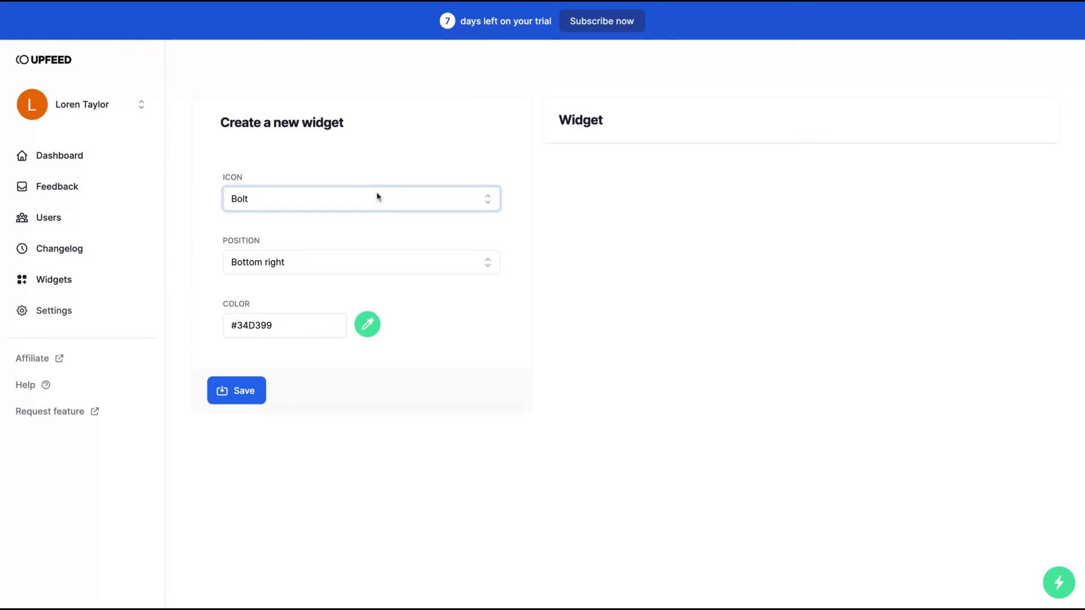
key("Down")
left_click(343, 266)
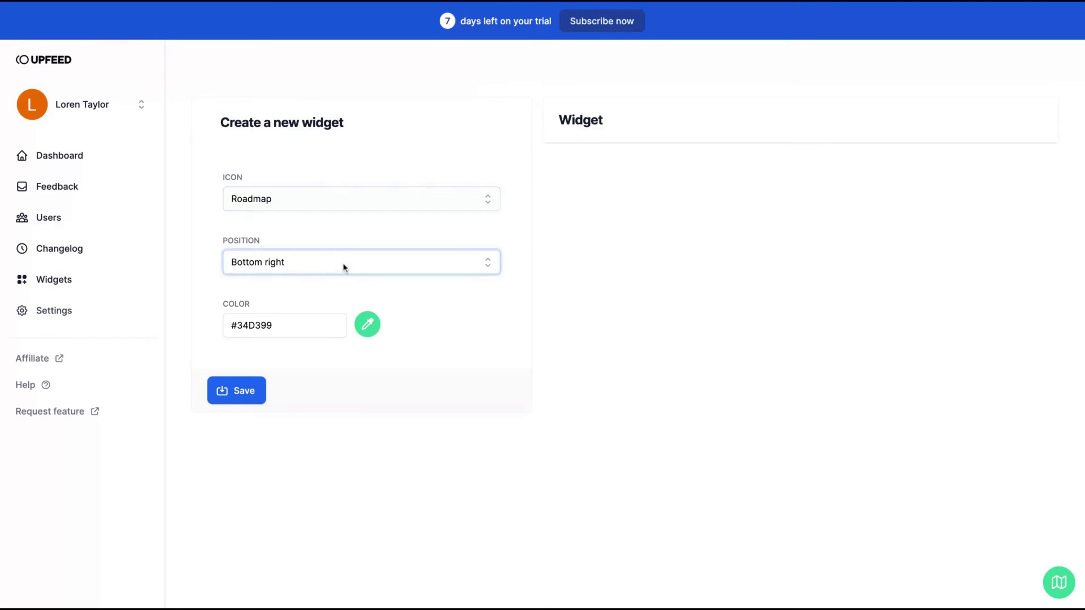
left_click(342, 282)
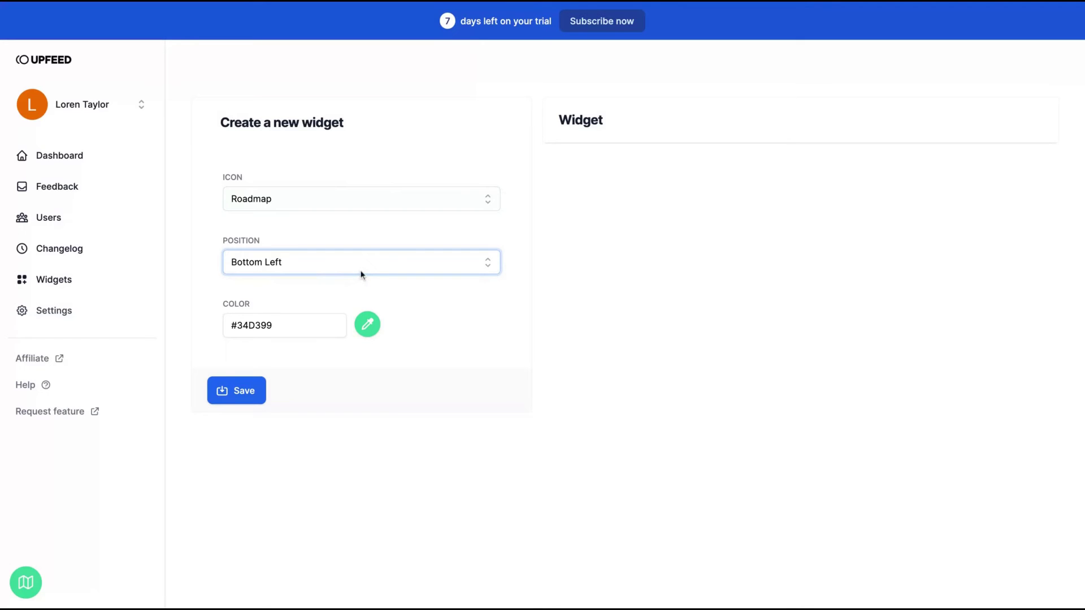
left_click(367, 252)
left_click(365, 329)
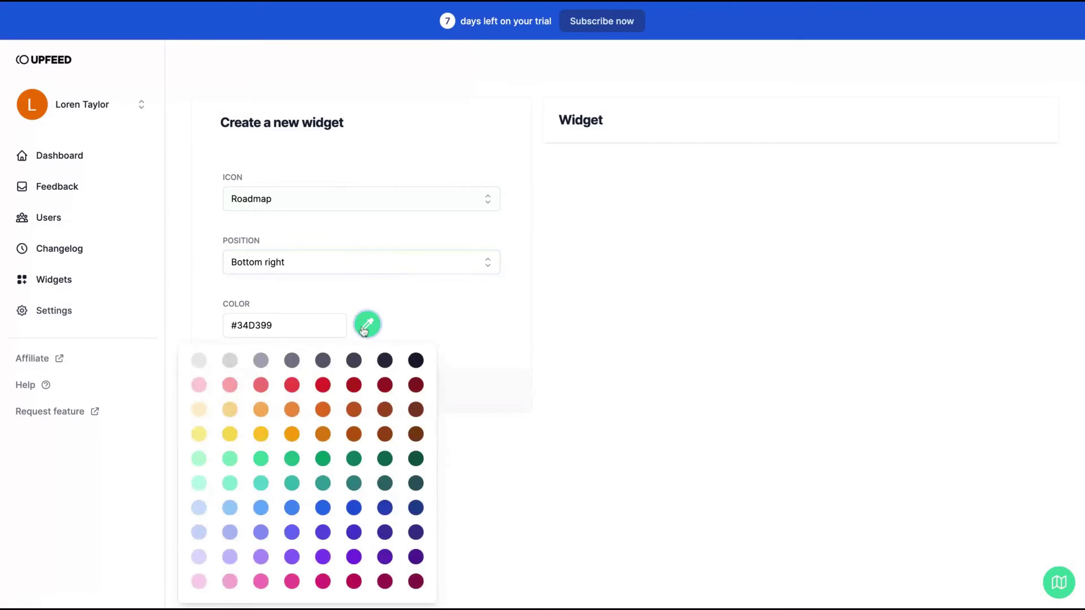
left_click(325, 436)
left_click(353, 509)
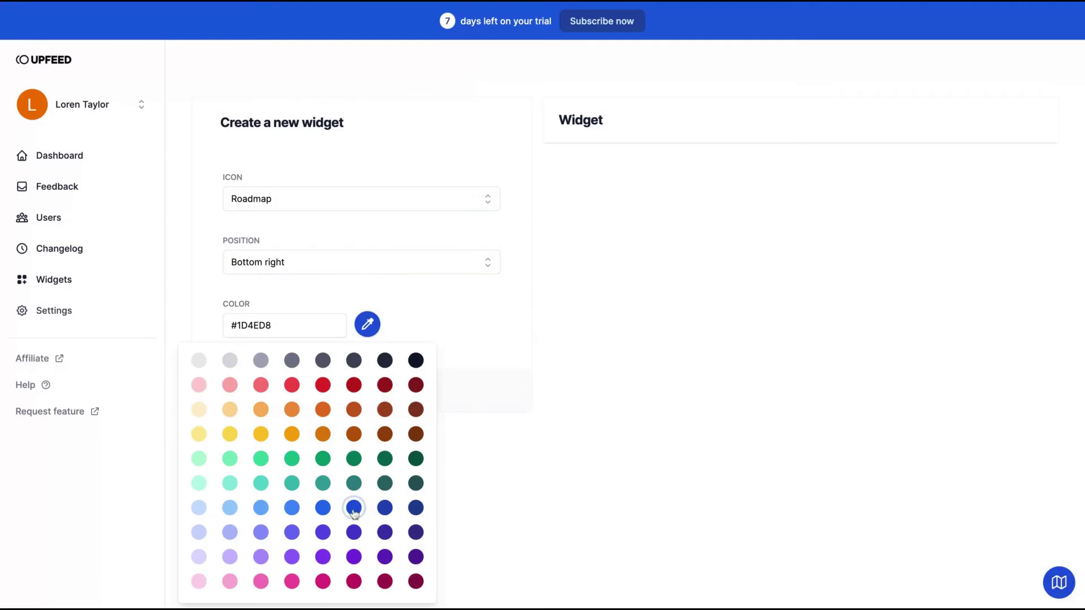
left_click(611, 427)
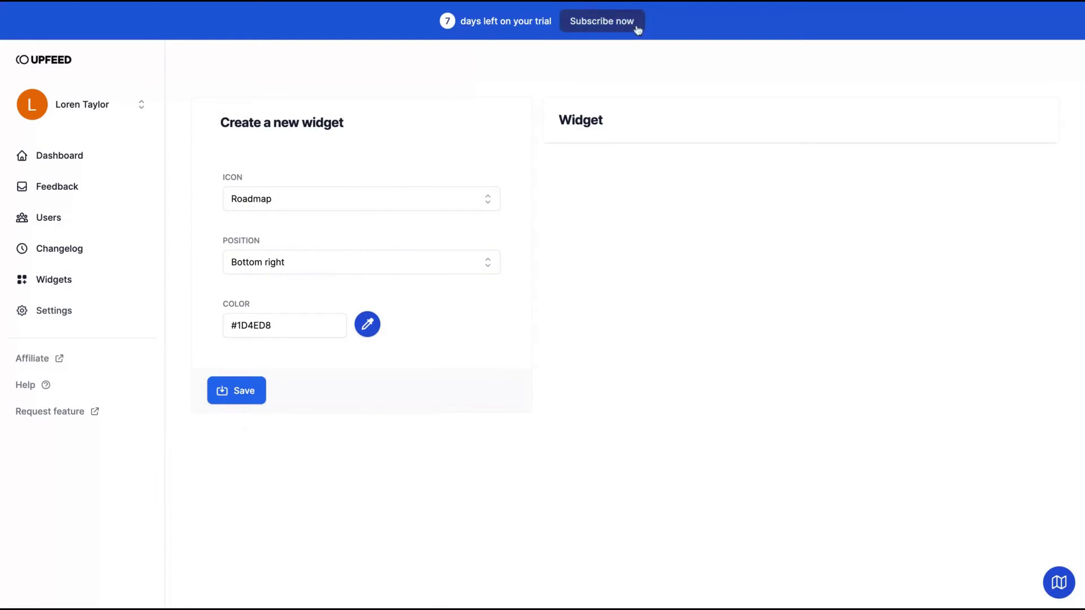
left_click(258, 392)
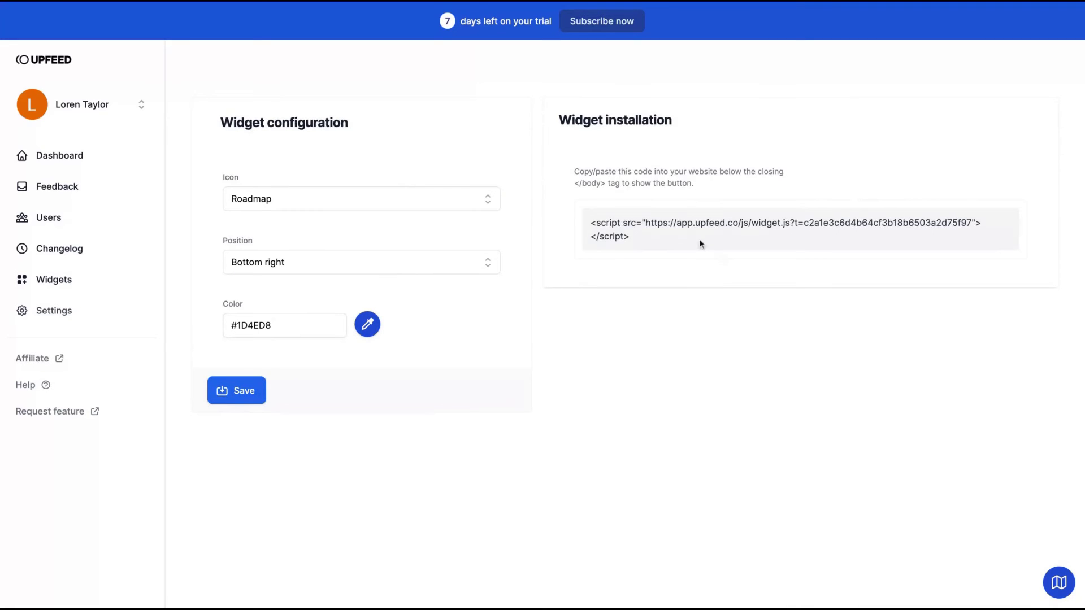
Step: Select the installation script, test and close the widget's feedback form, then go to Dashboard
left_click(660, 244)
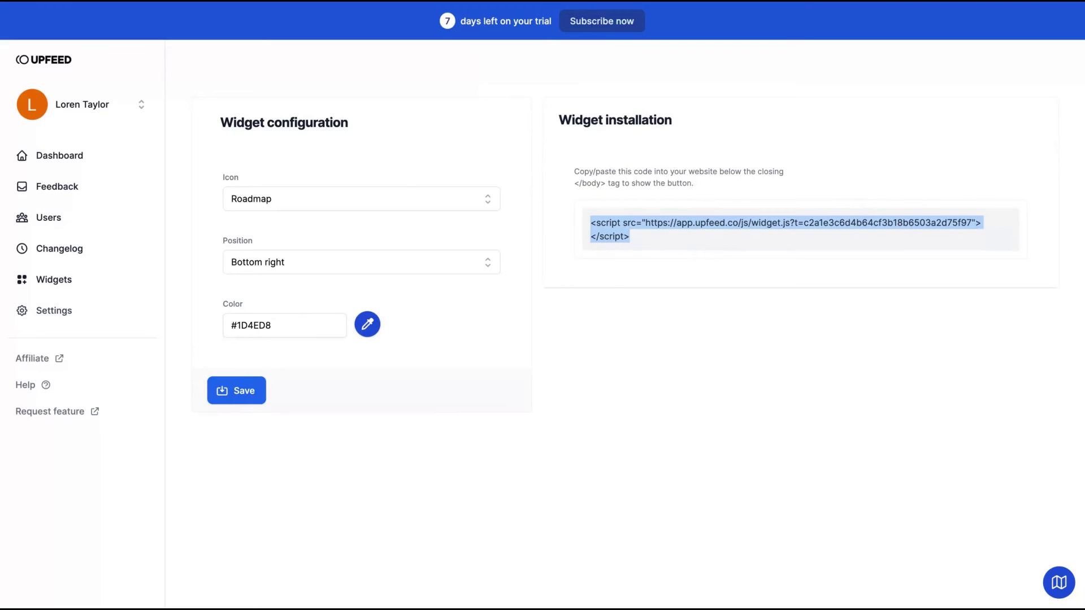
left_click(1059, 581)
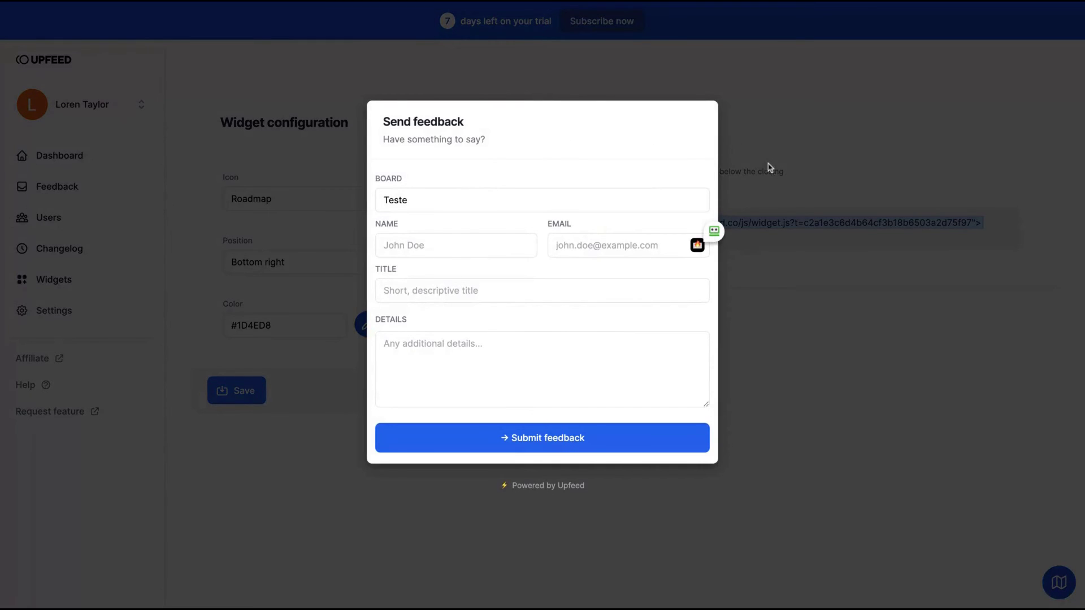
left_click(787, 230)
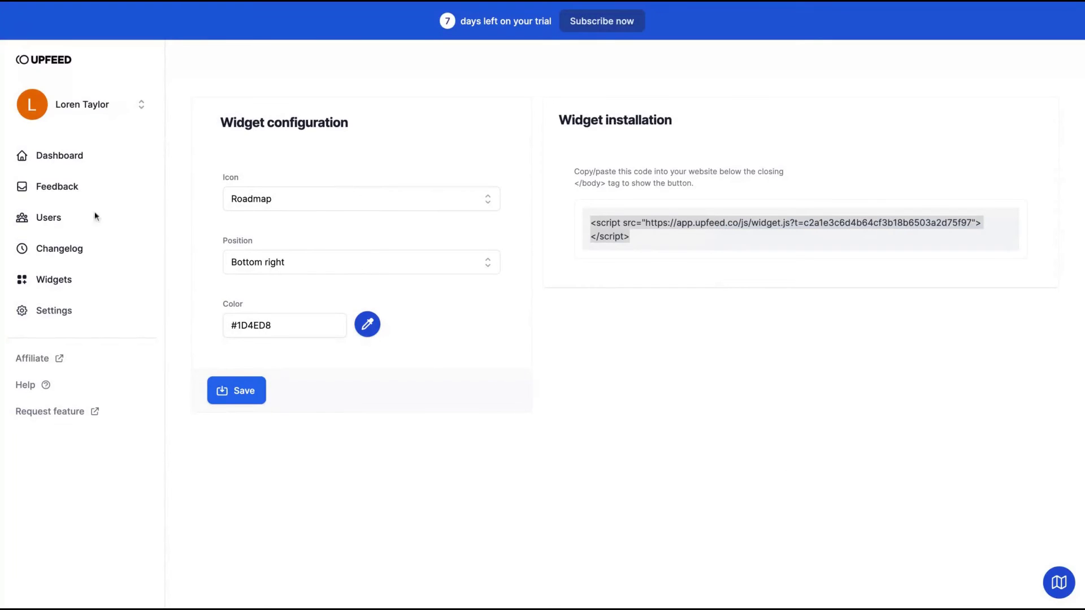
left_click(46, 157)
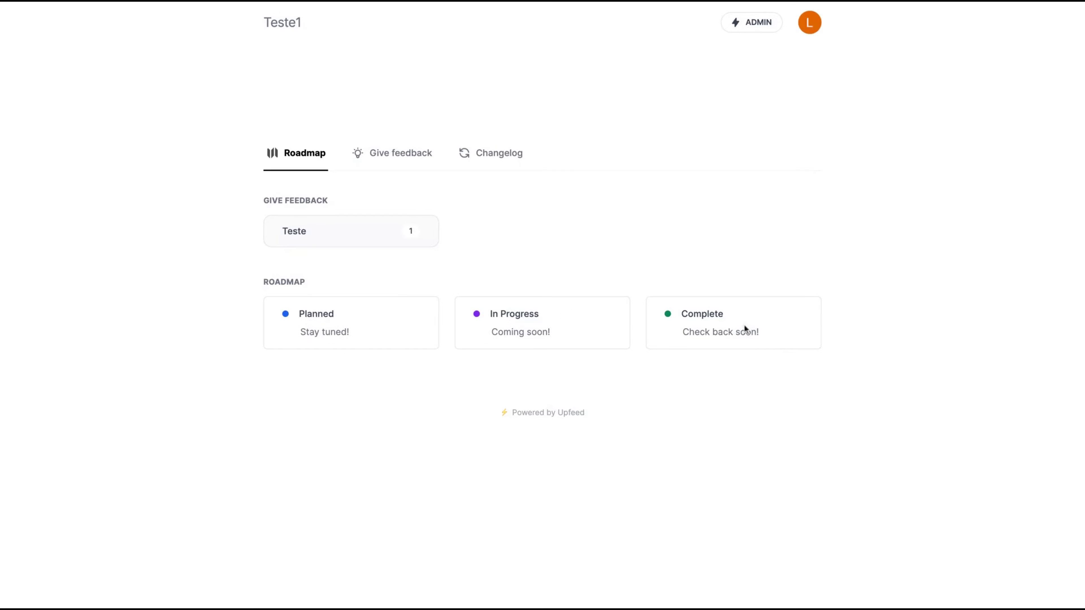
Step: Submit a 'Portuguese' Translation feedback post from the public page
left_click(404, 156)
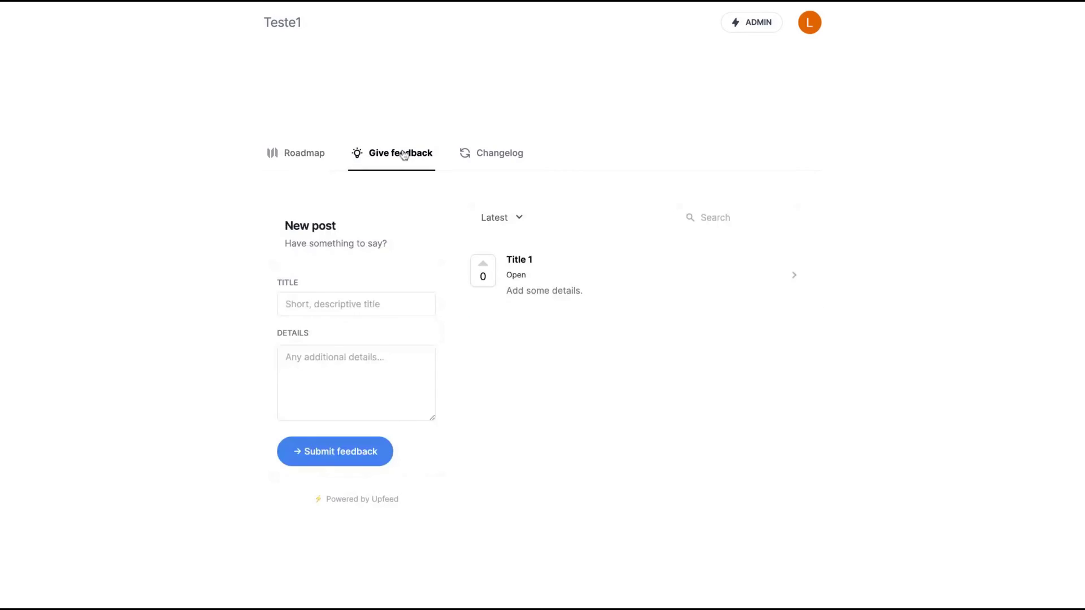
left_click(331, 303)
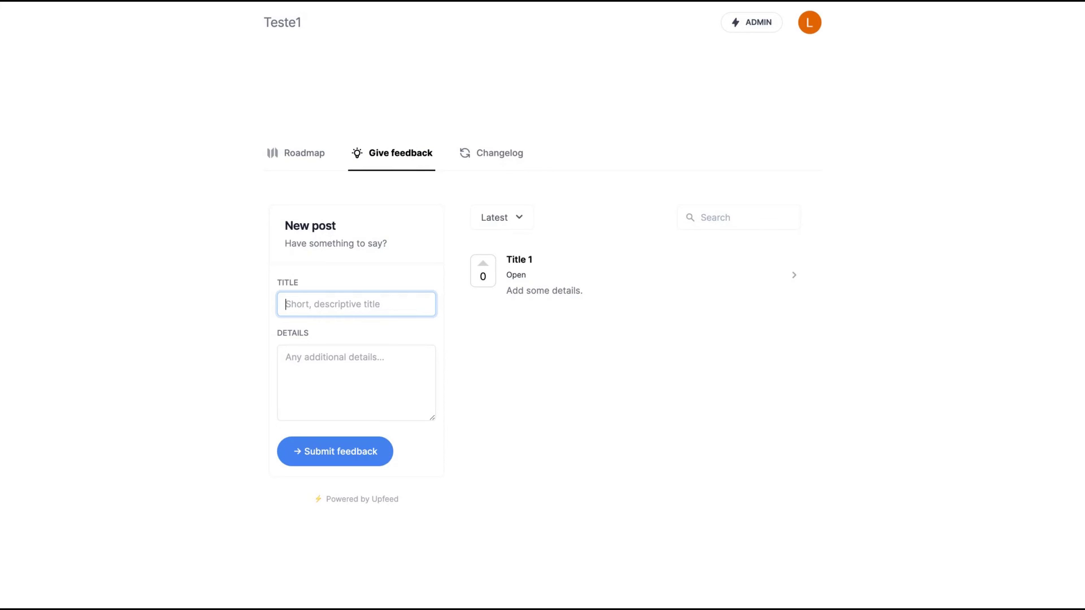
type("Portuguese Translation")
left_click(328, 451)
left_click(348, 390)
type("Portuguese")
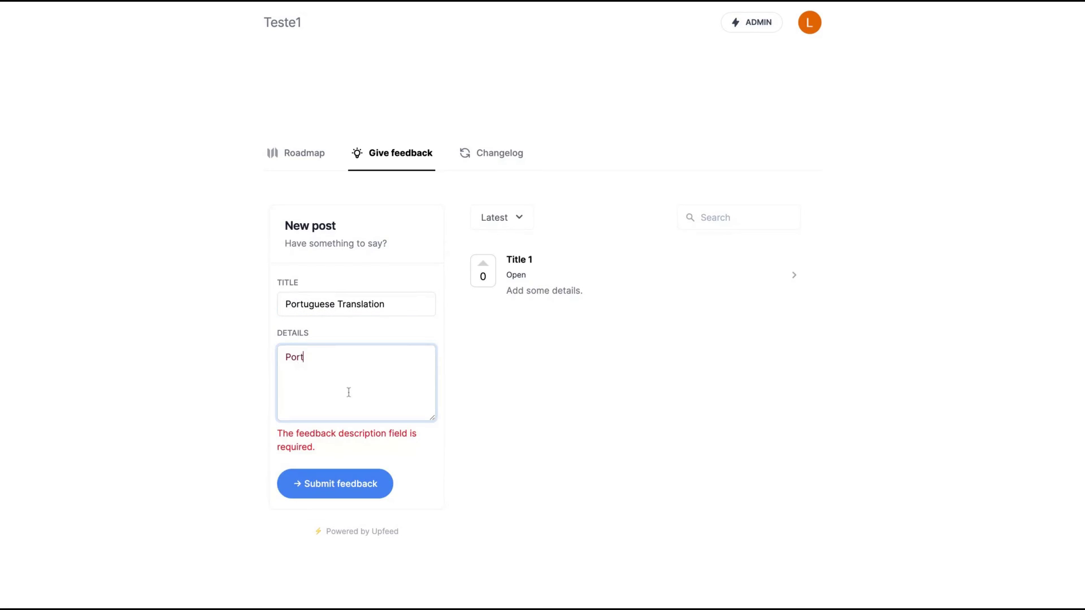
left_click(339, 482)
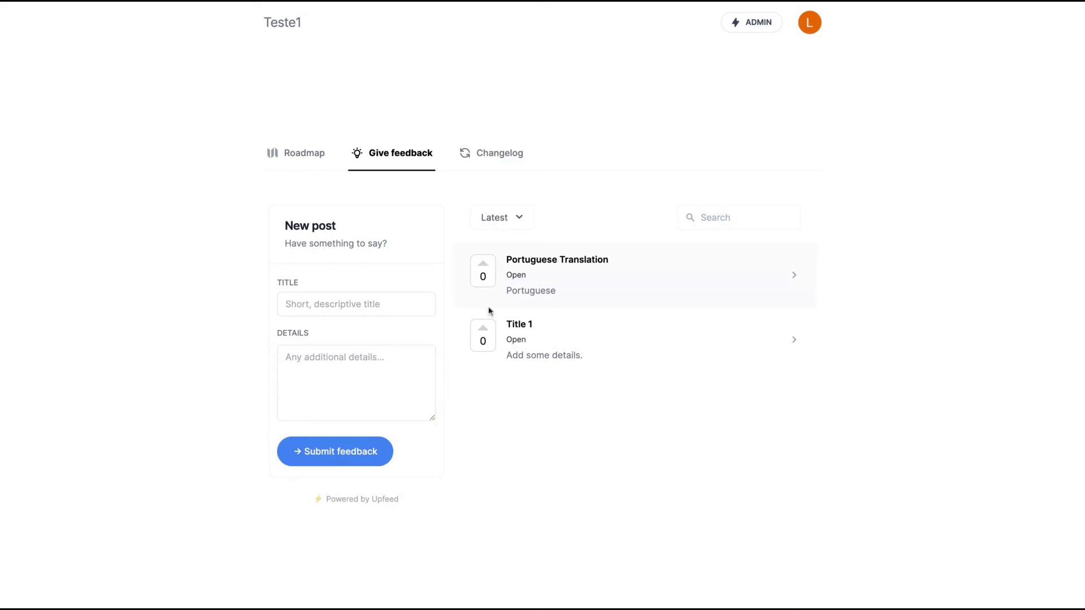
Step: Upvote the Portuguese Translation and Title 1 posts, then show the public changelog
left_click(491, 275)
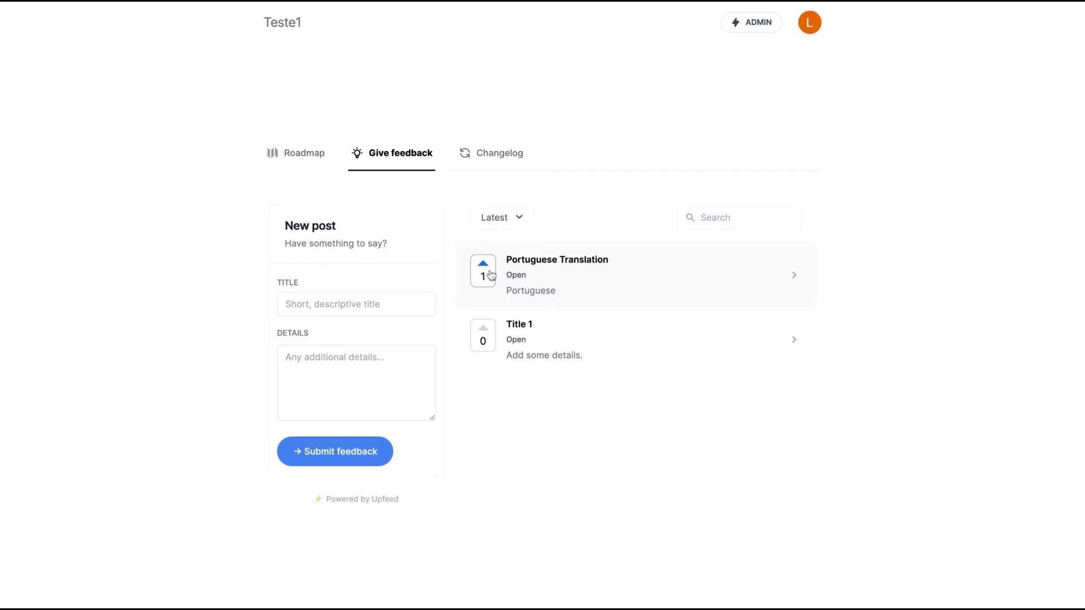
left_click(489, 340)
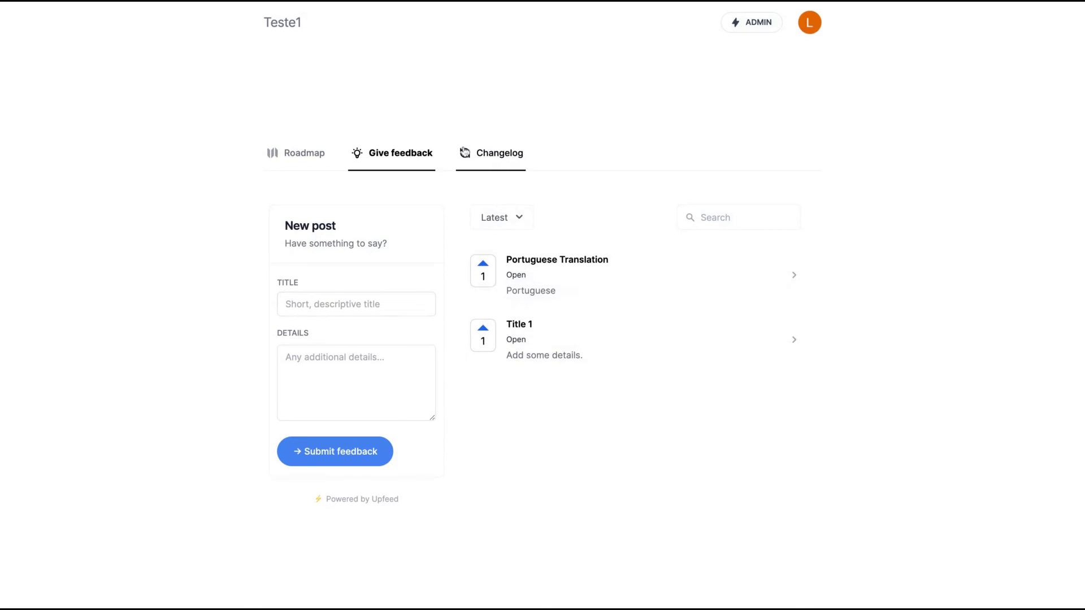
left_click(490, 153)
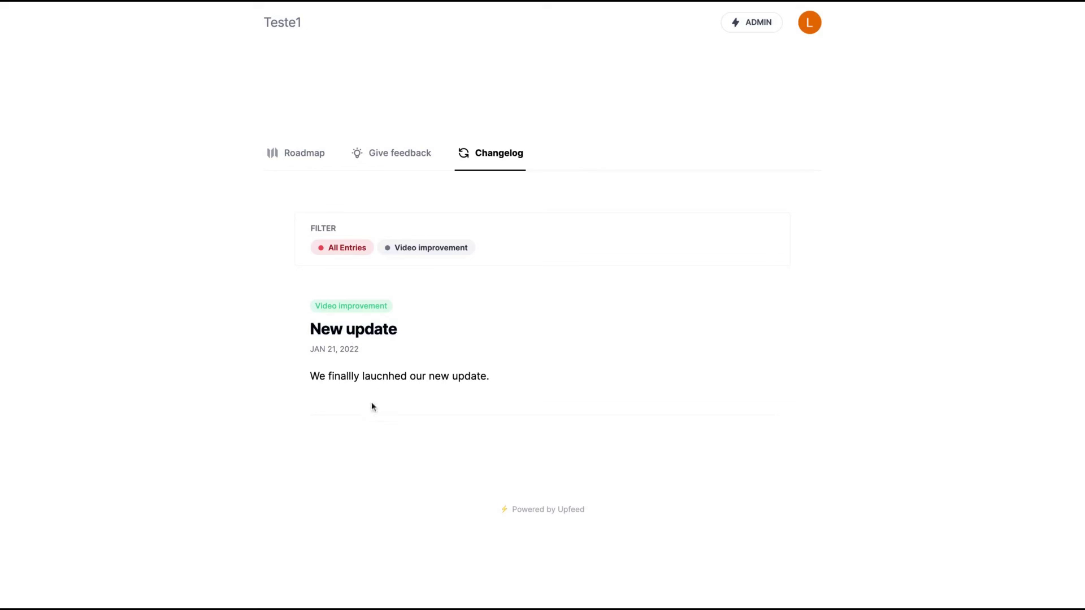
left_click(279, 157)
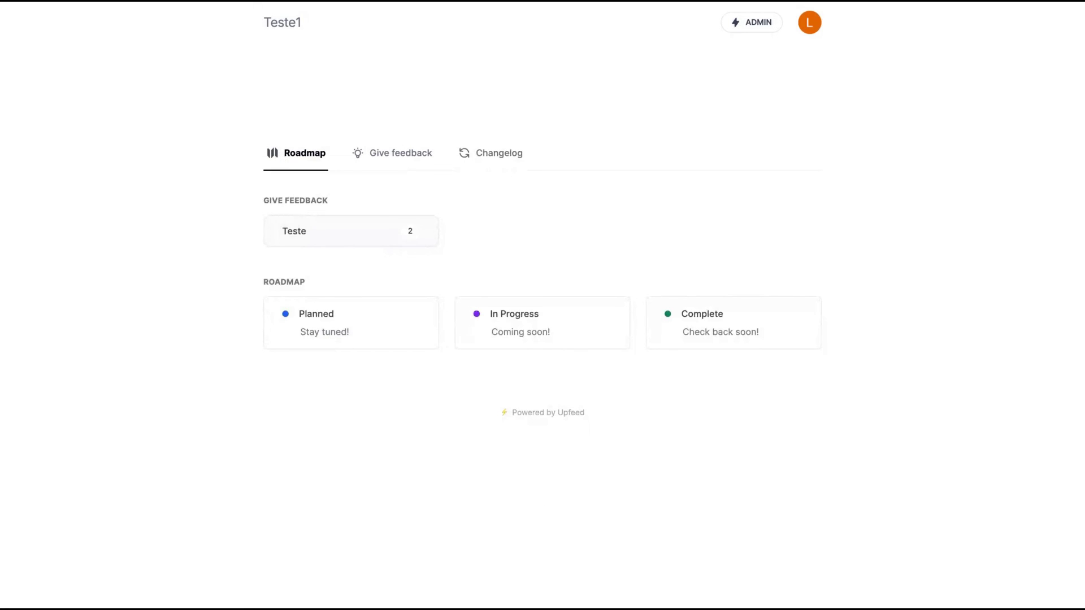
left_click(500, 159)
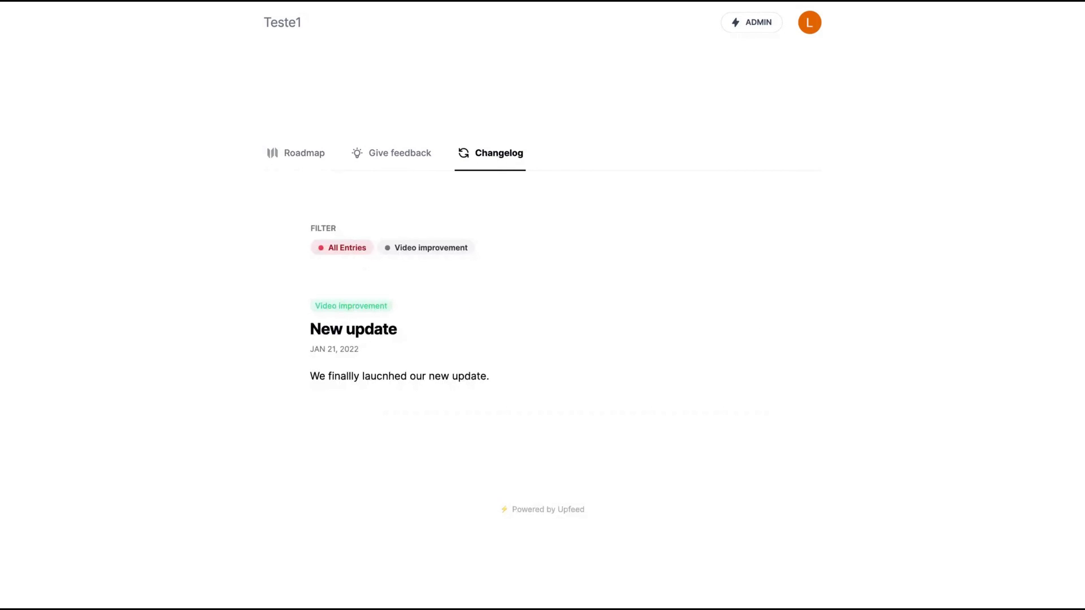